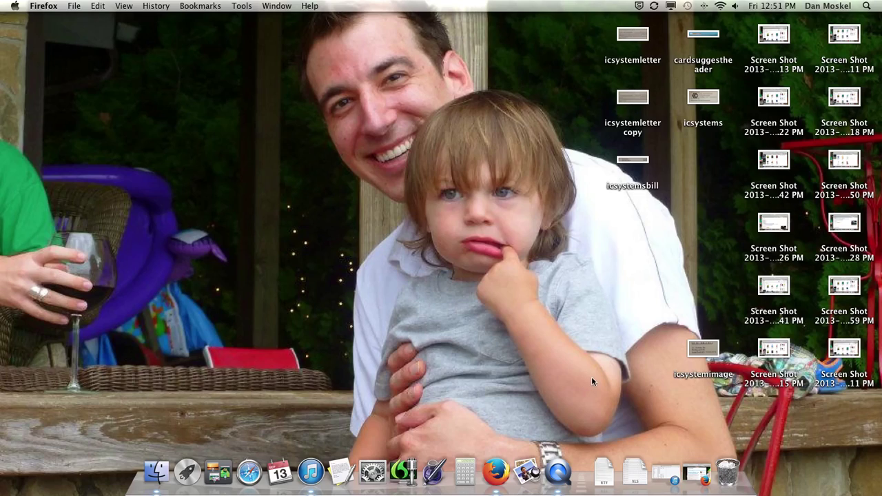
Step: Bring Firefox back and show the Webmaster Tools Search Queries report for yourbadcreditcard.net
click(700, 468)
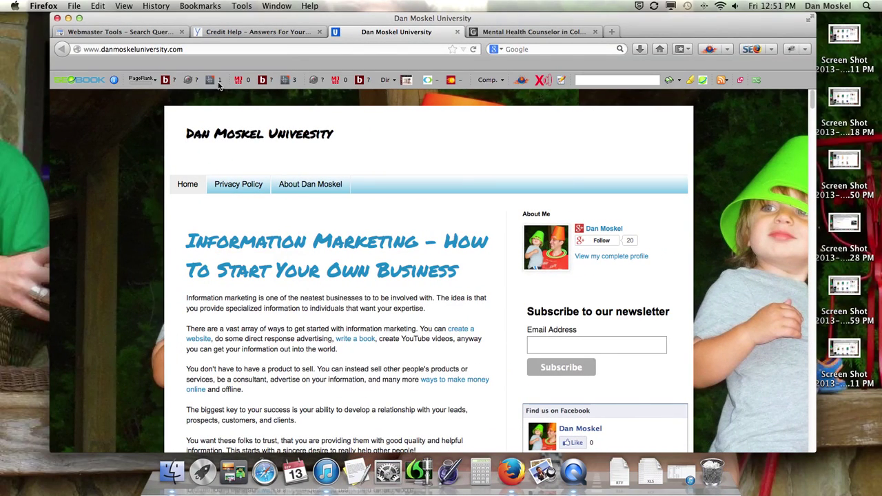
click(144, 31)
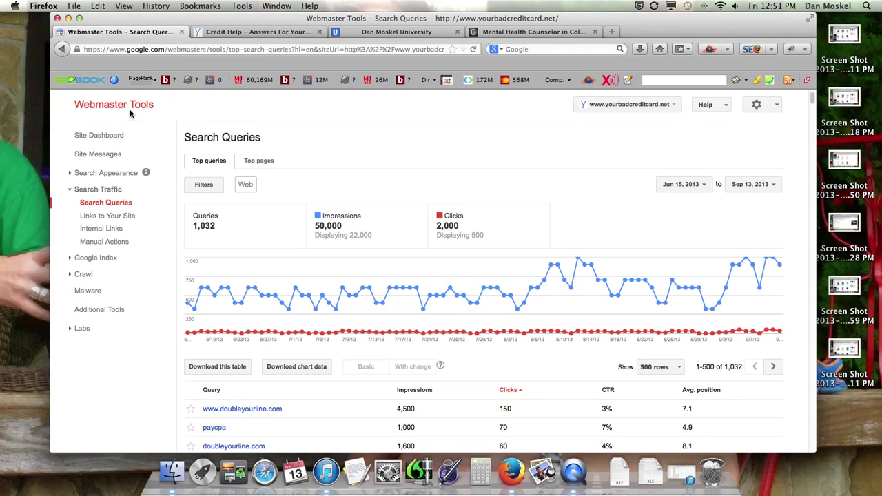
key(super+Tab)
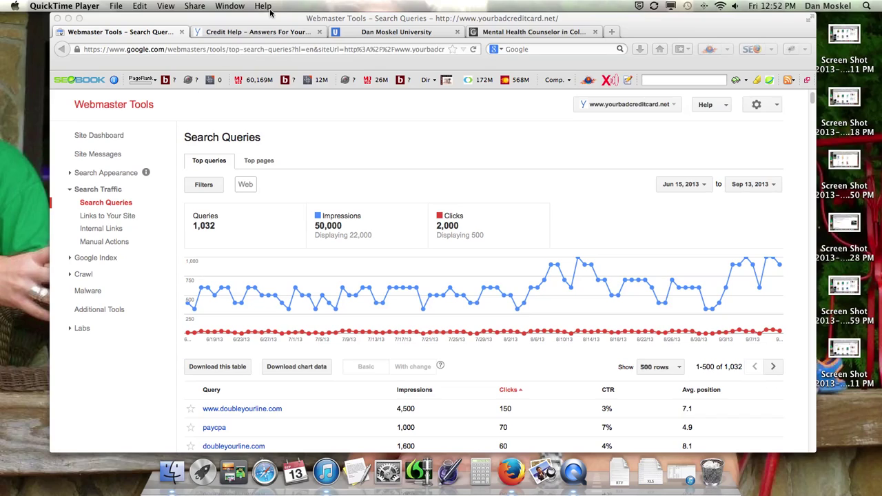
Step: Glance at the yourbadcreditcard.net site, then open the Jun 15, 2013 start-date calendar
click(271, 31)
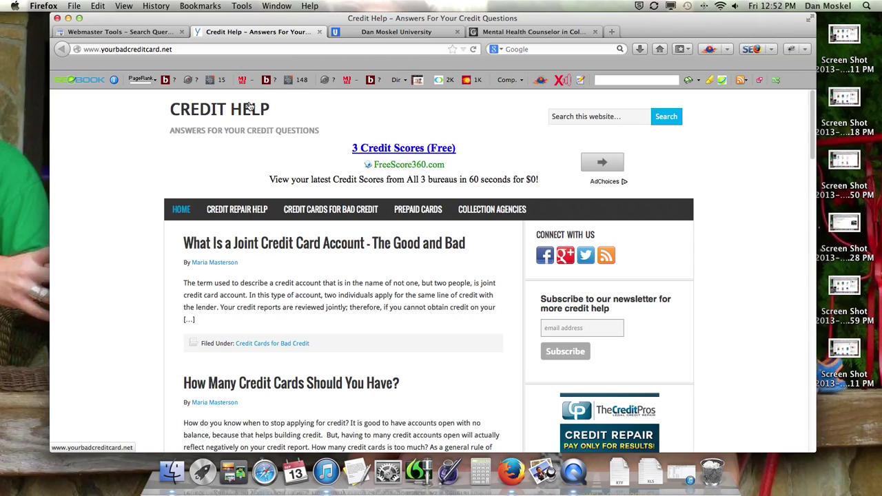
click(147, 33)
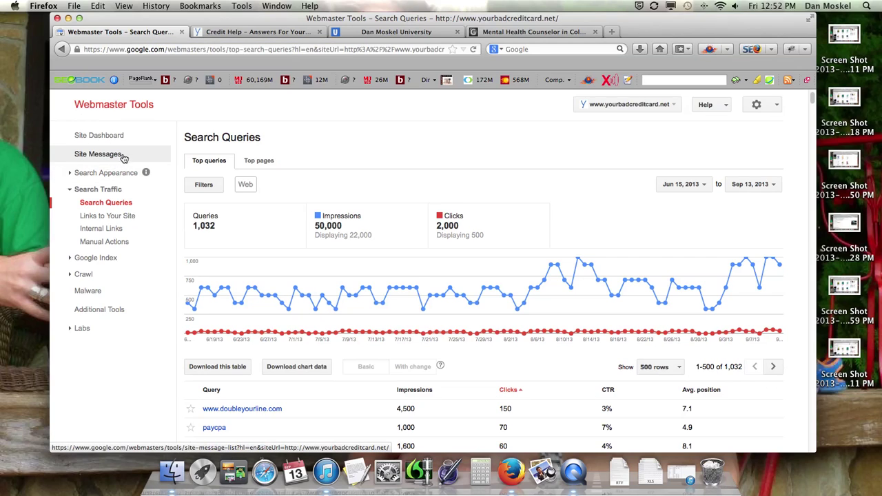
scroll(156, 153, down, 3)
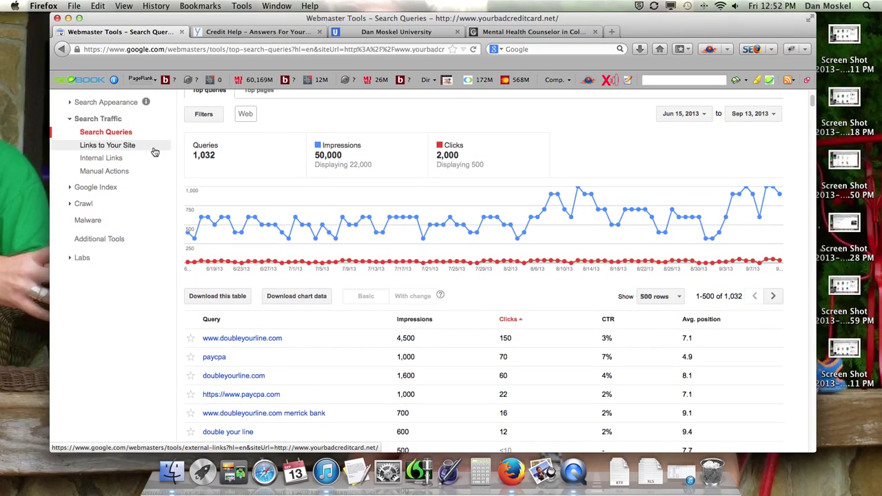
scroll(154, 152, up, 3)
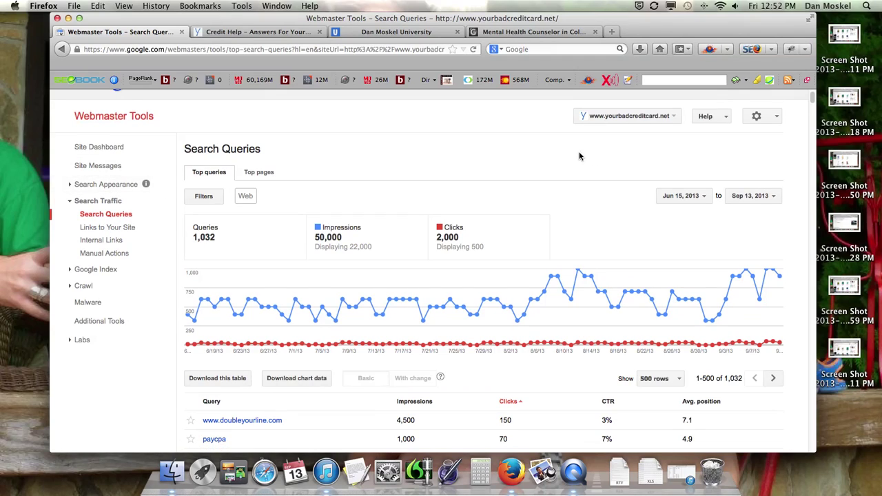
click(708, 199)
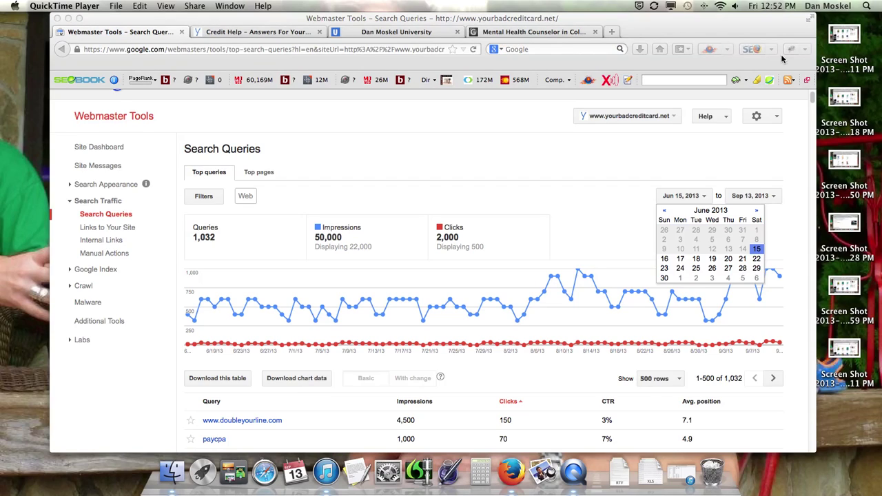
Step: Load statcounter.com in a new tab and log in with the saved username
click(611, 31)
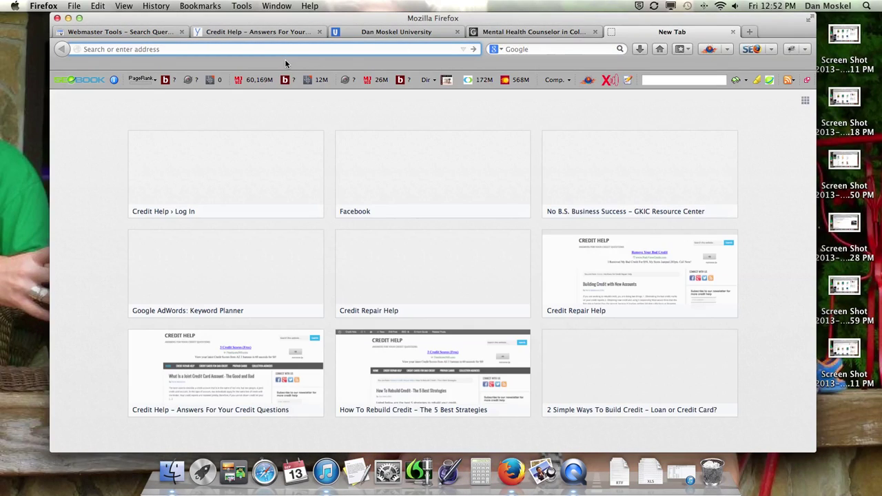
text(statcounter.com)
key(Return)
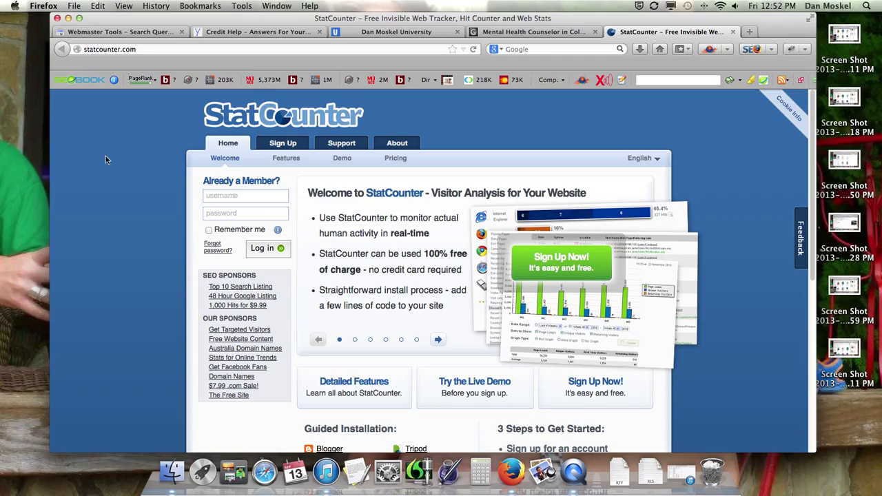
click(276, 194)
text(dm)
key(Down)
key(Return)
key(Return)
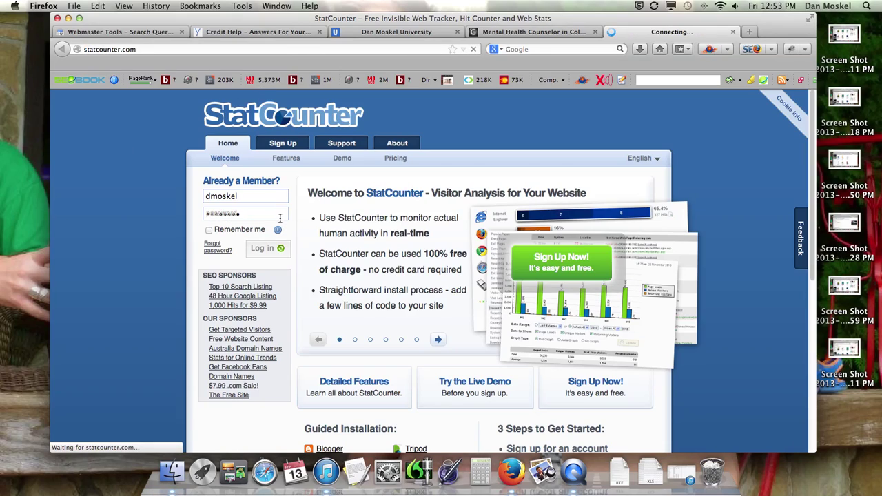
Step: Open Recent Keyword Activity and select the query 'chase liquid card chexsystems' to search it
scroll(278, 252, down, 5)
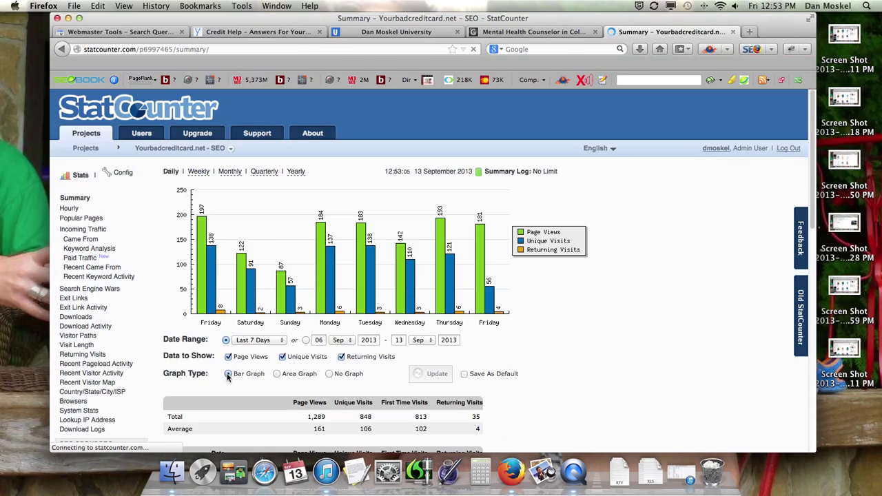
click(116, 278)
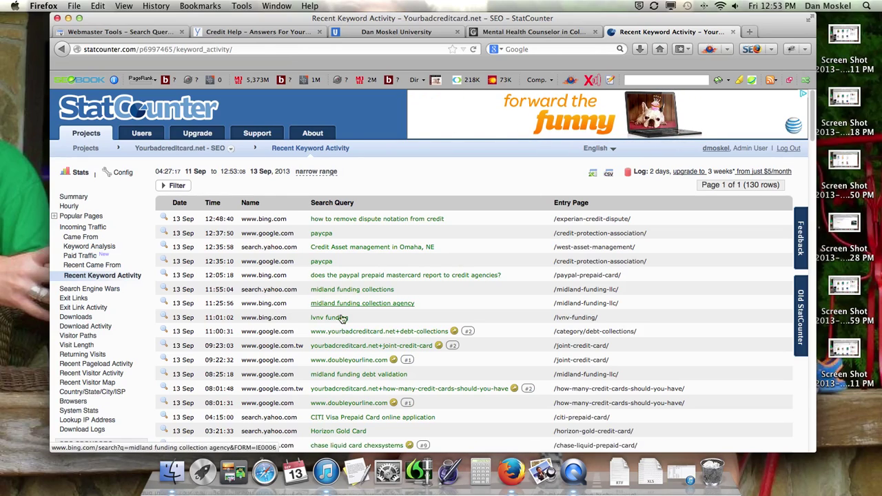
scroll(323, 368, down, 2)
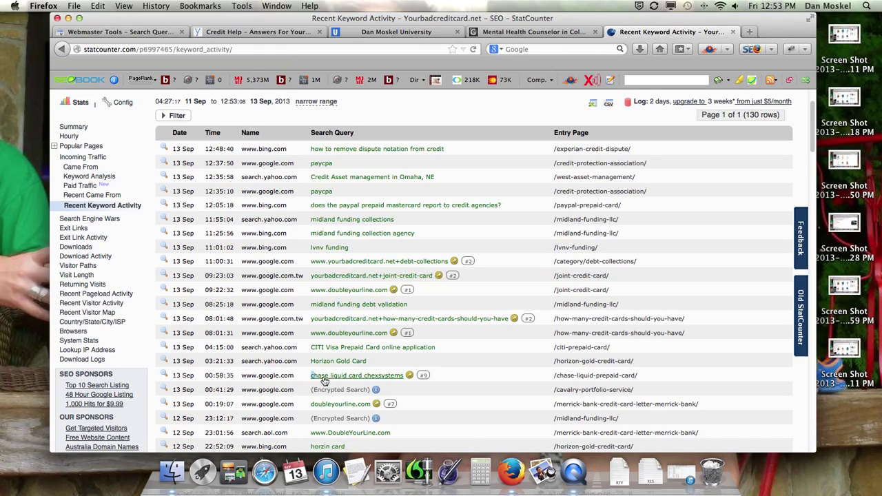
drag(310, 376, 380, 379)
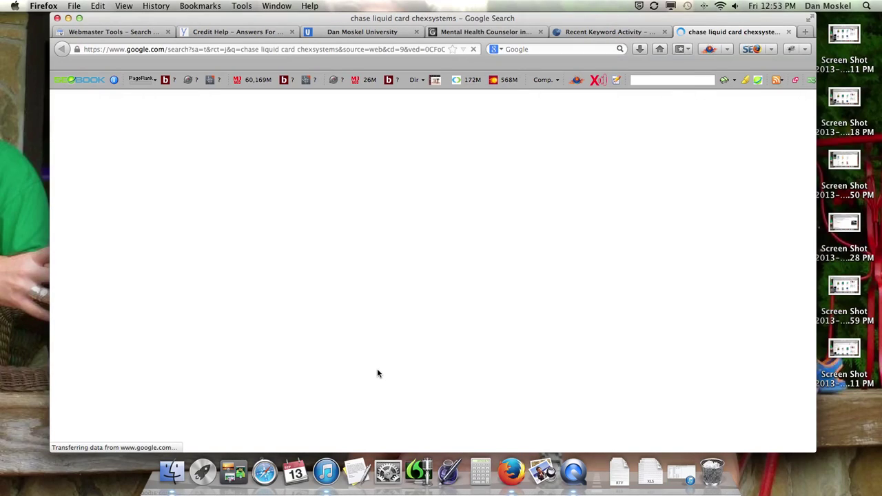
Step: Find yourbadcreditcard.net's Chase Liquid page at #9 in Google, then return to StatCounter
scroll(379, 372, down, 10)
scroll(379, 370, down, 5)
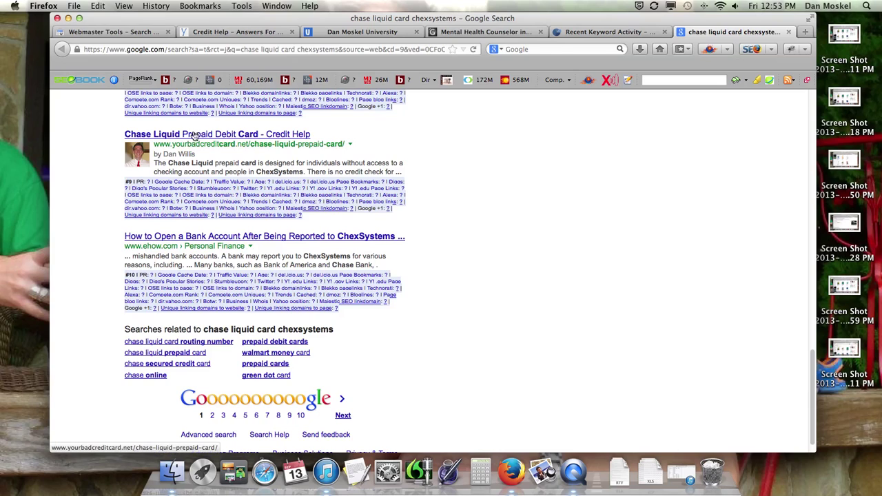
scroll(194, 138, up, 3)
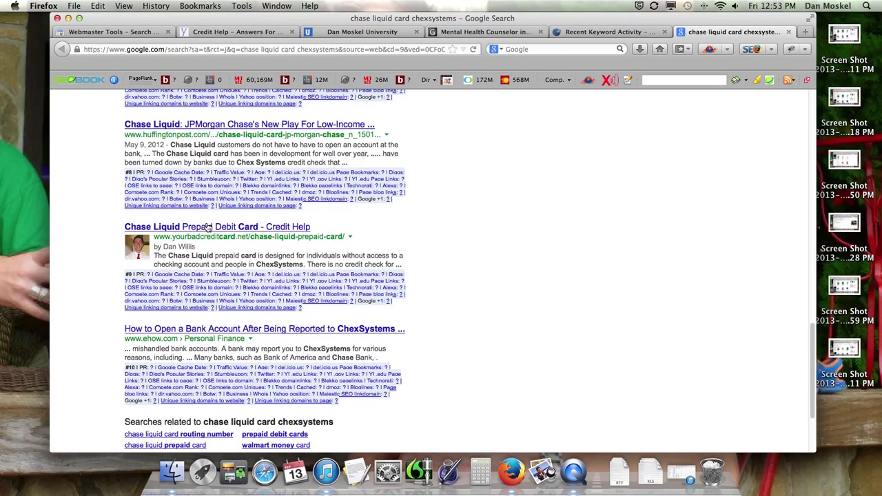
scroll(205, 228, up, 12)
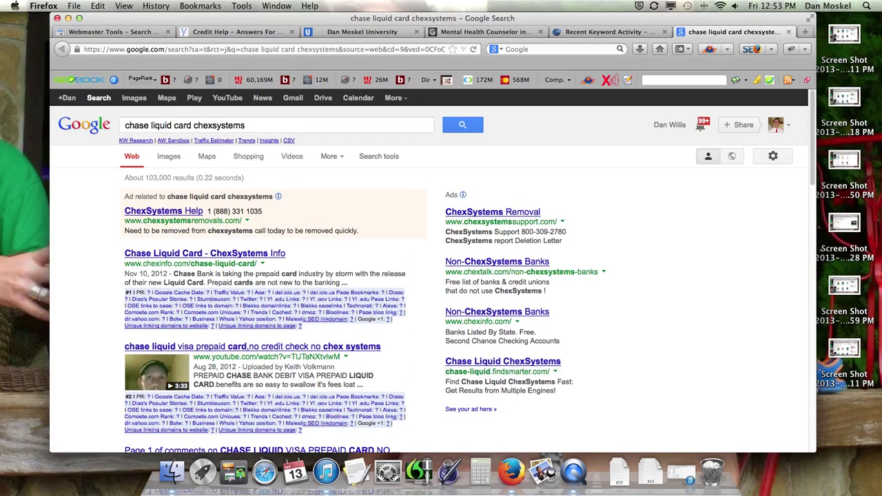
click(594, 31)
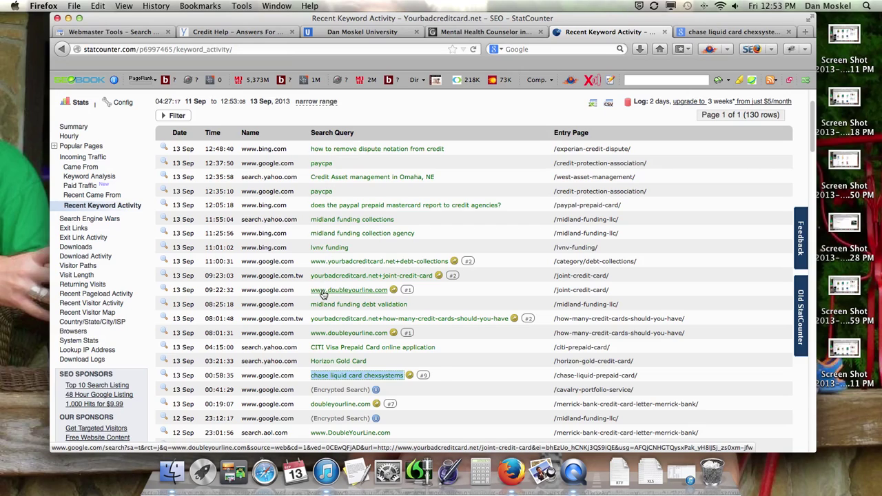
Step: Scroll through older keyword log entries, then return to the Webmaster Tools Search Queries report
scroll(331, 299, down, 5)
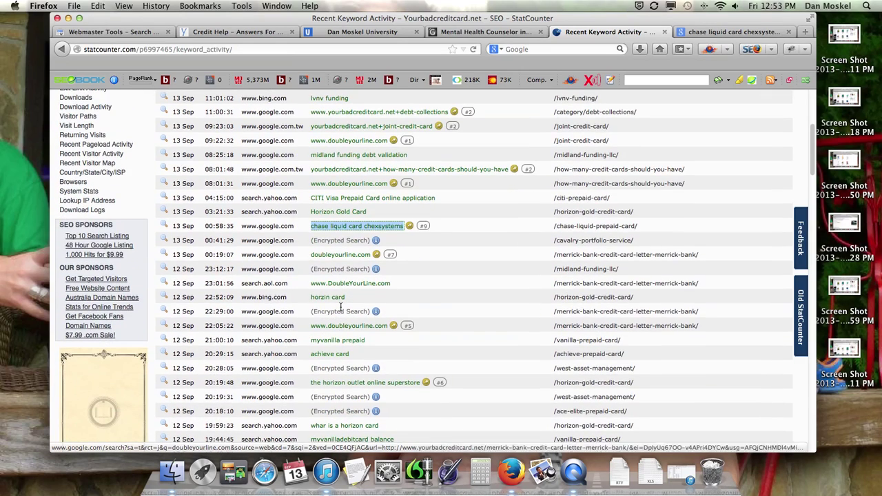
scroll(340, 307, down, 4)
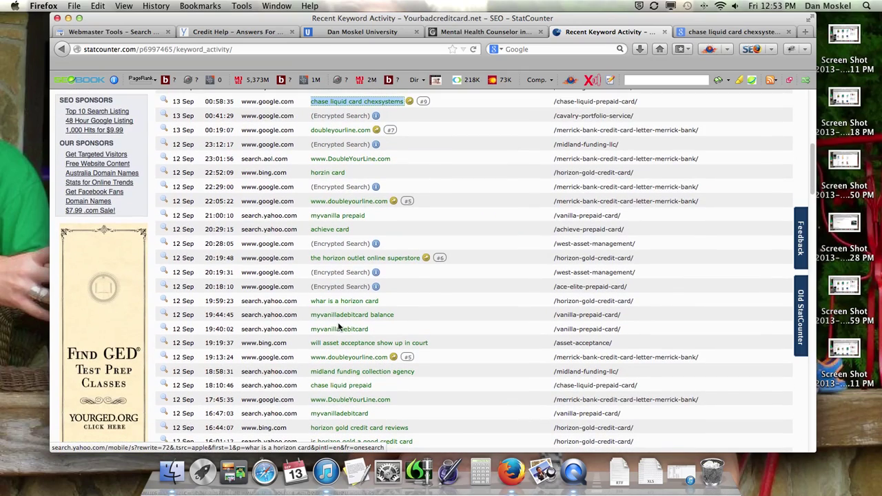
scroll(359, 334, down, 2)
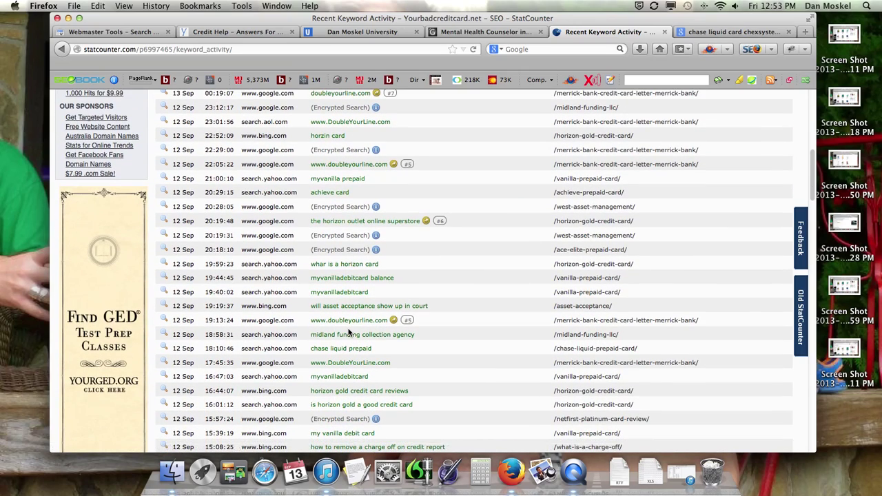
scroll(349, 333, down, 4)
scroll(349, 333, down, 1)
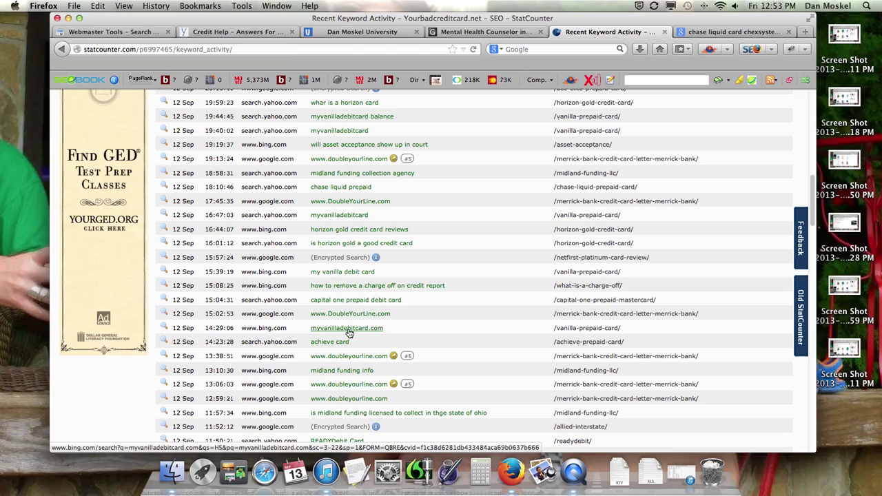
scroll(104, 323, up, 15)
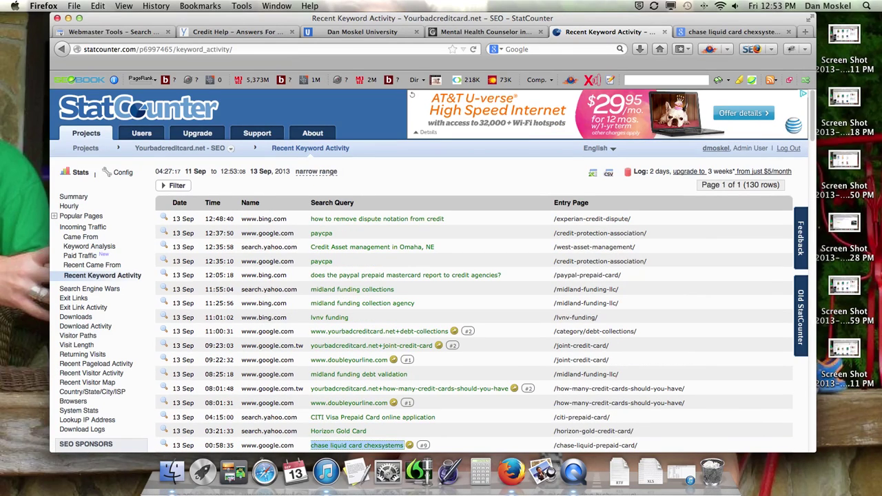
click(129, 33)
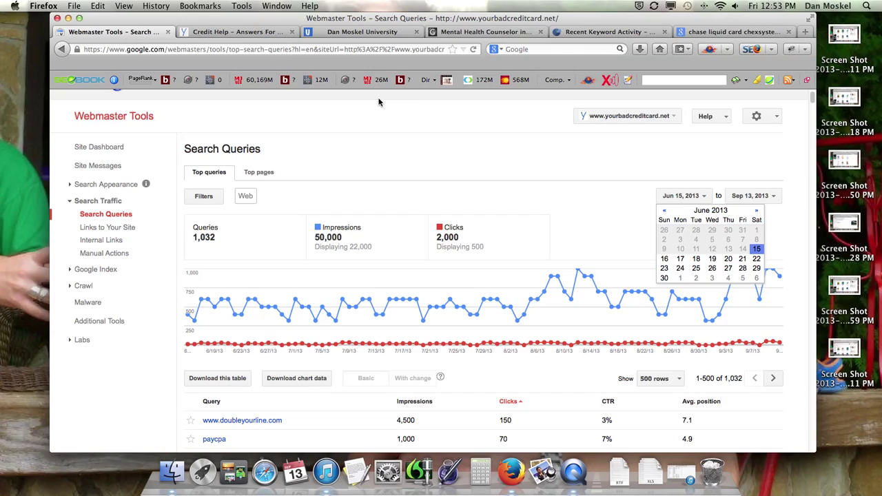
click(425, 165)
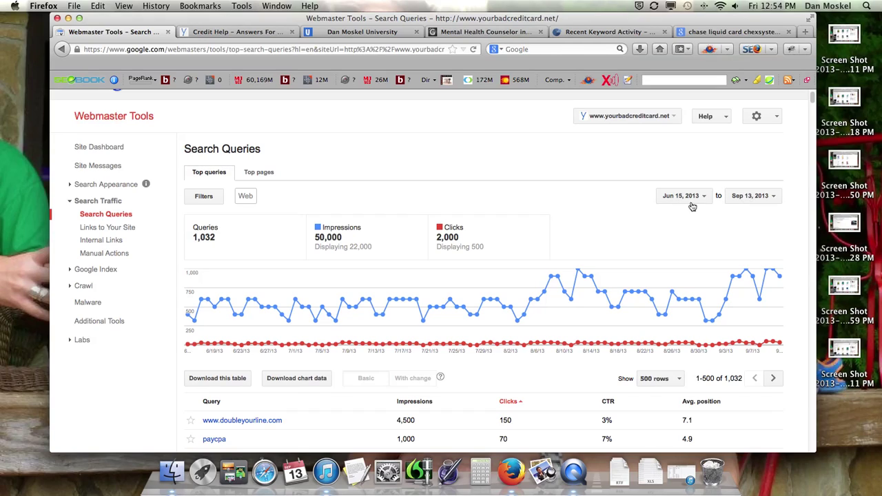
scroll(517, 199, down, 1)
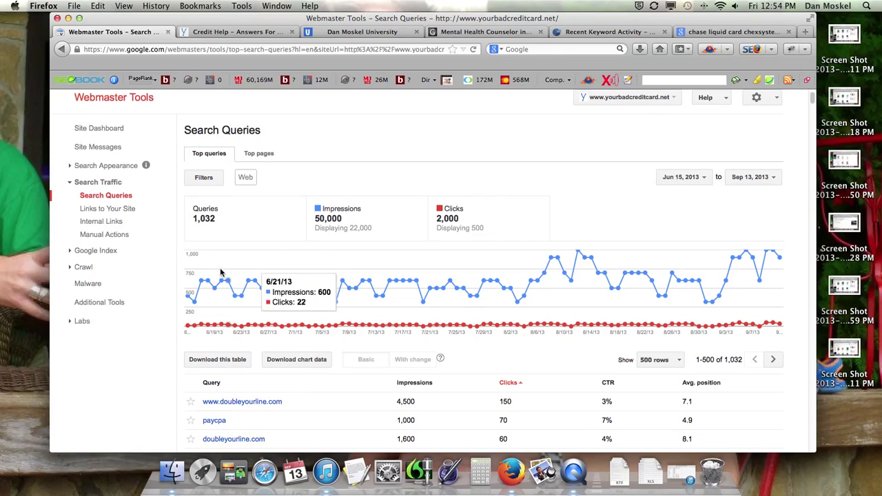
mouse_move(192, 298)
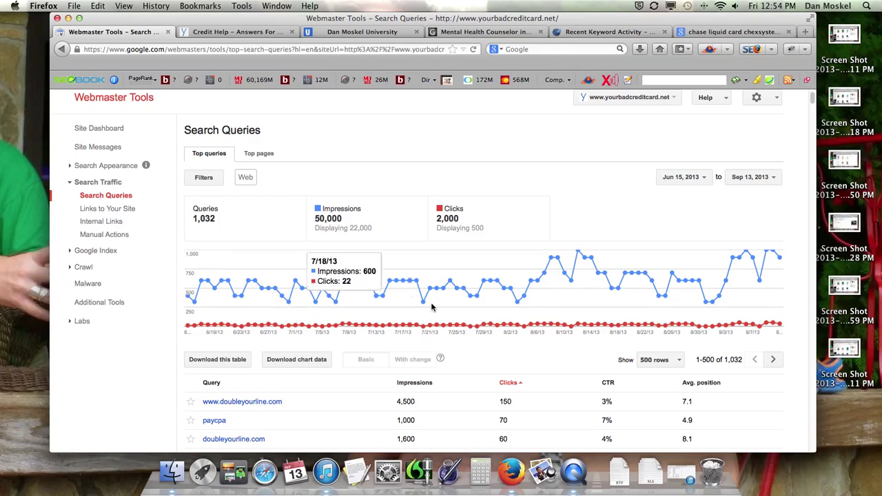
mouse_move(572, 275)
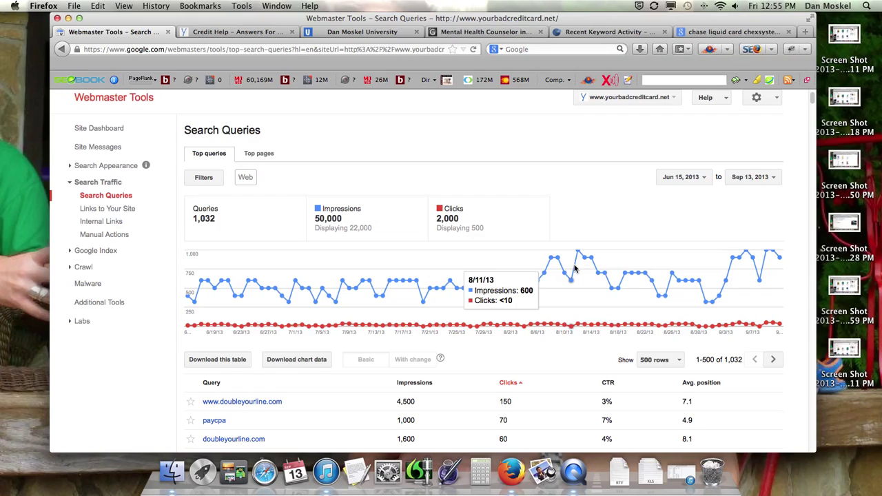
Step: Check the dashboard's 13 not-found crawl errors, then open the Aug 14–Sep 13 Search Queries report
click(103, 168)
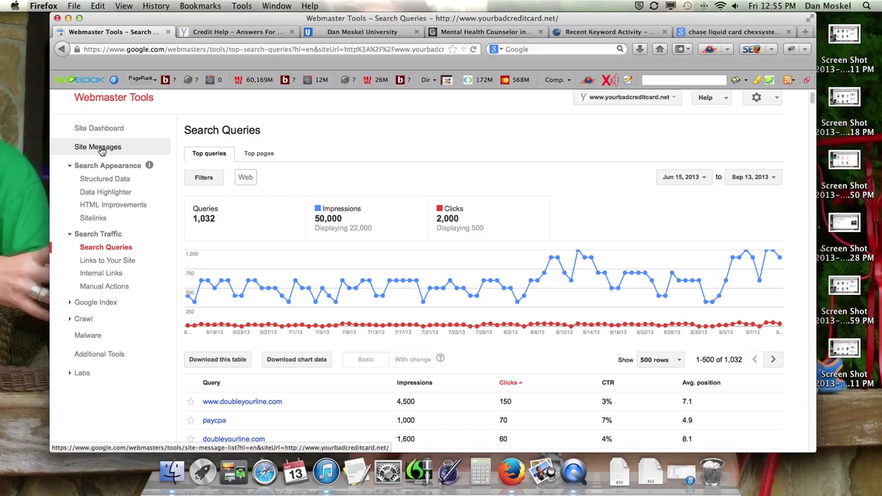
click(101, 133)
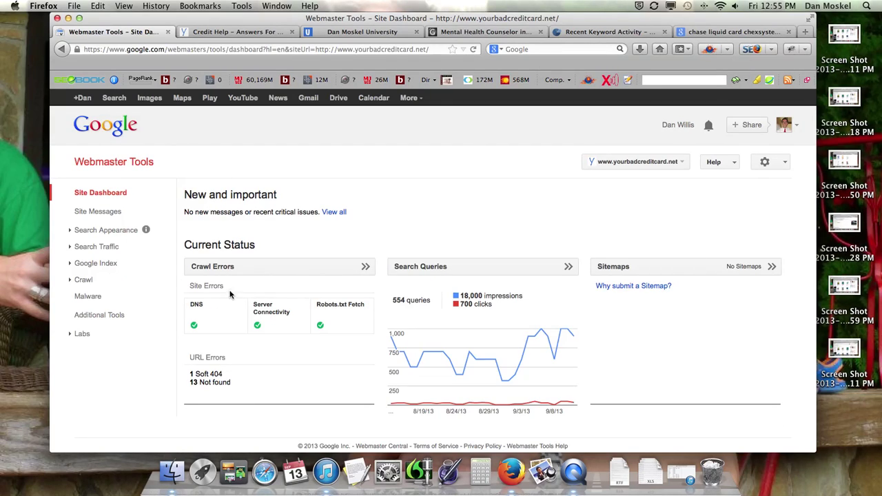
drag(191, 381, 235, 385)
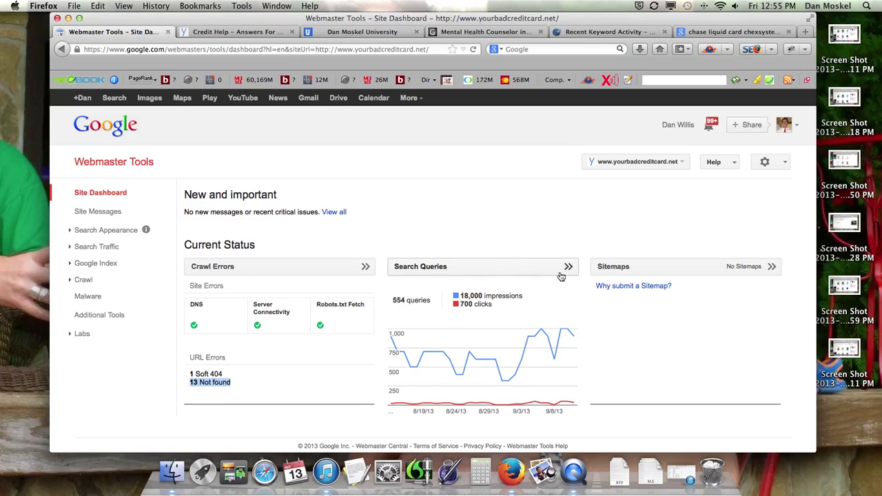
mouse_move(404, 350)
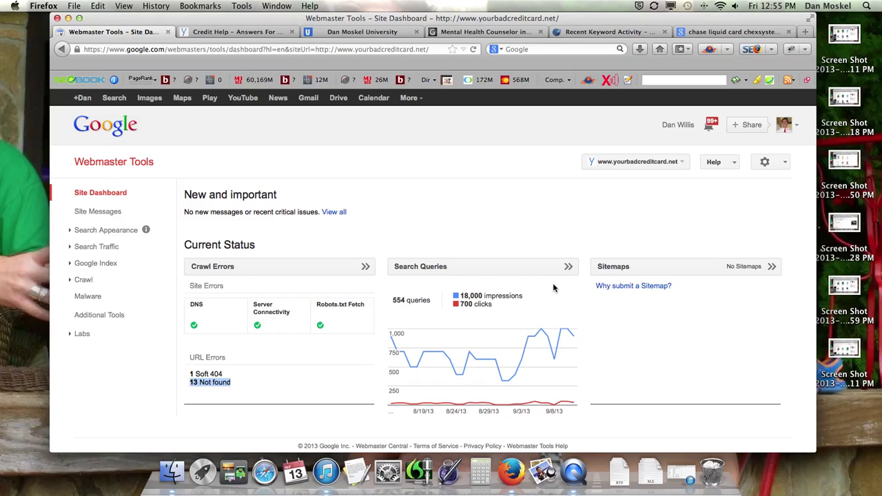
click(569, 267)
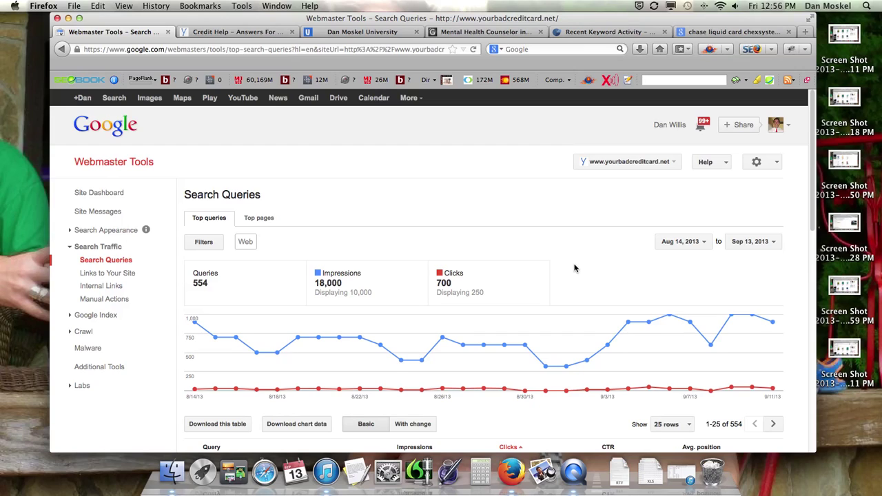
Step: Show period-over-period changes and 500 rows per page in the query table
scroll(562, 248, down, 3)
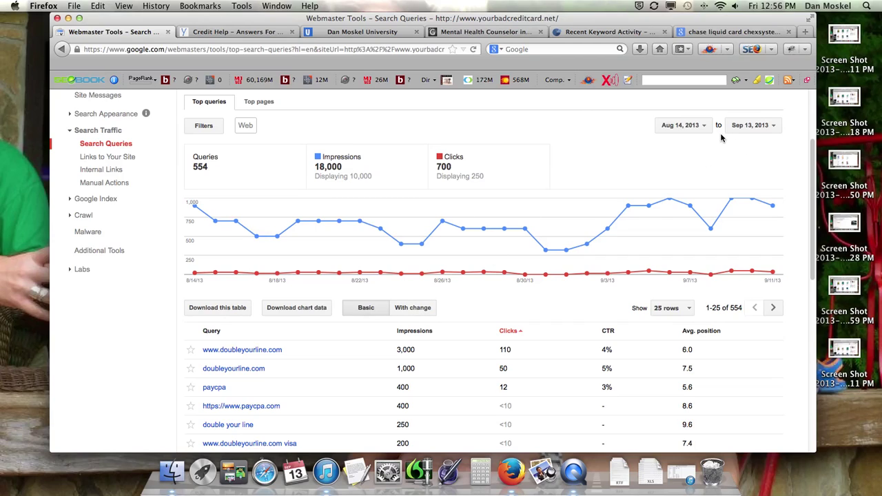
click(417, 310)
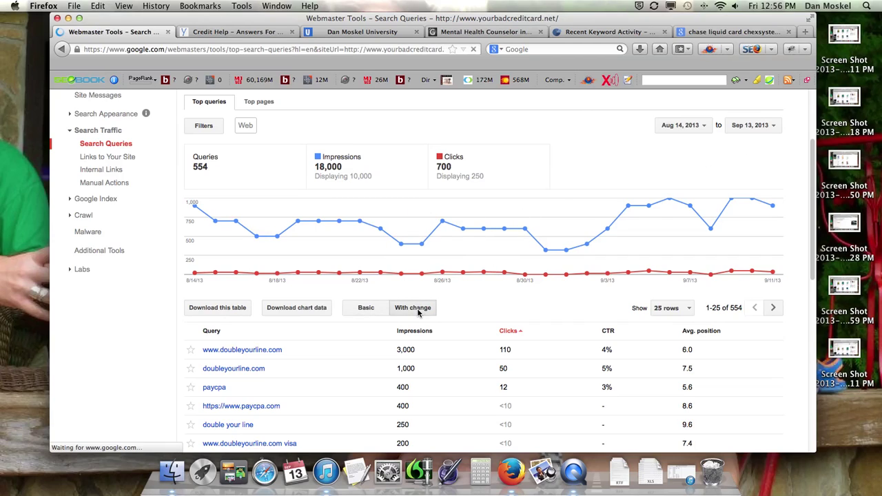
scroll(469, 321, down, 5)
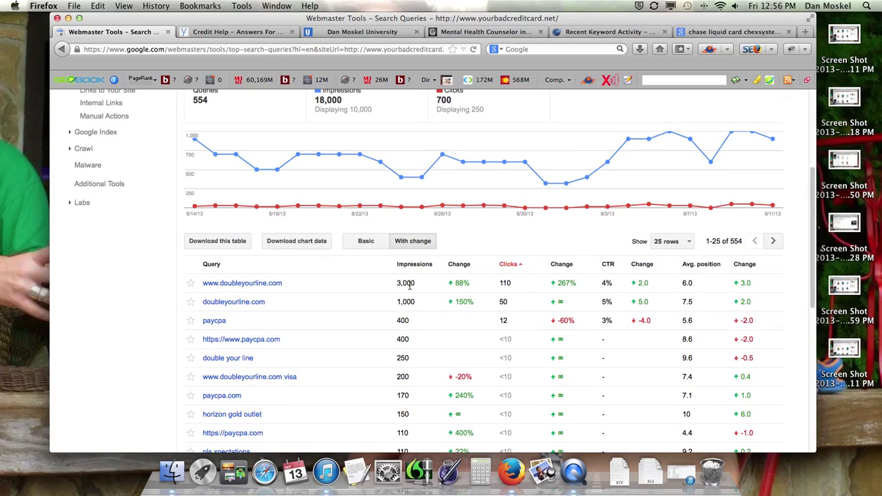
click(672, 241)
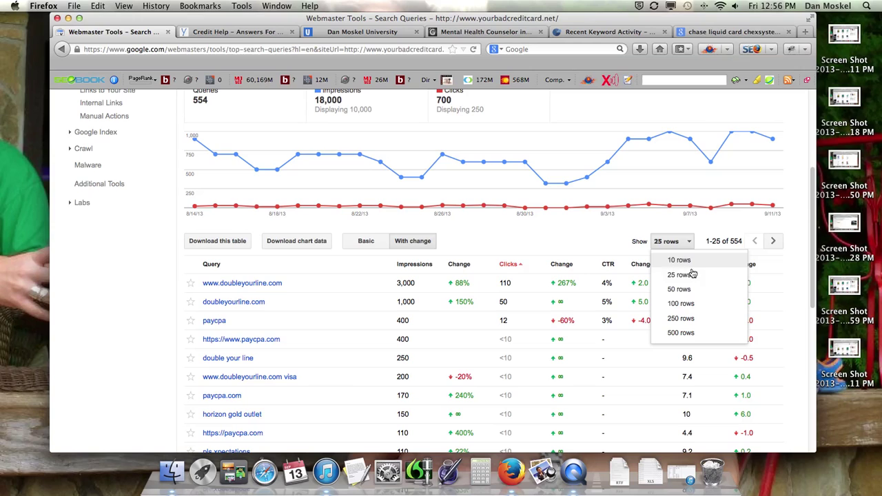
click(687, 334)
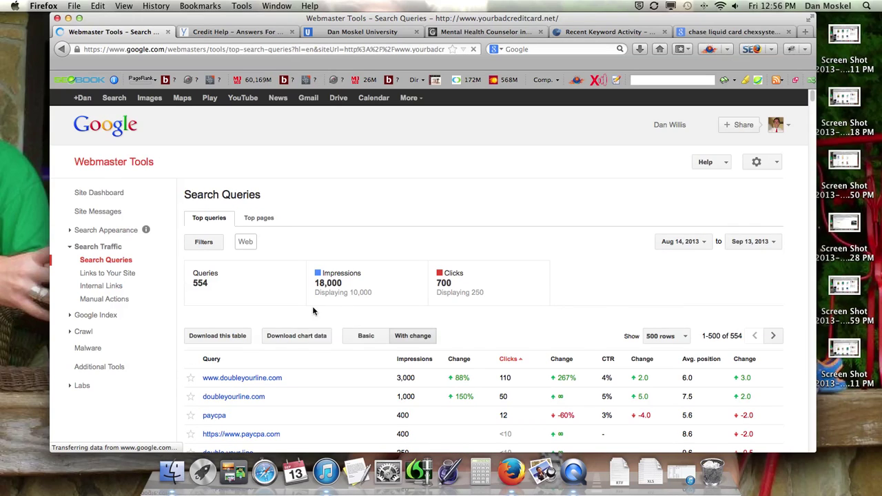
Step: Scroll through the query table, highlighting the -50% and -68% change values
scroll(379, 335, down, 5)
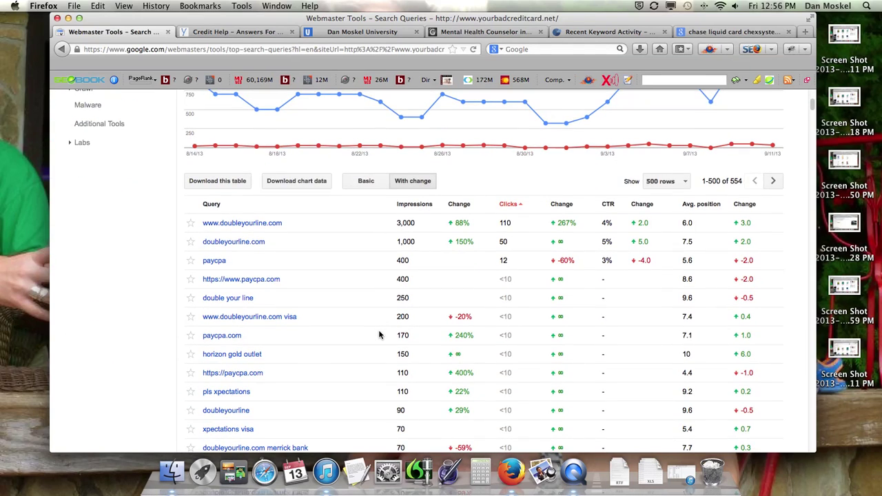
scroll(379, 335, up, 4)
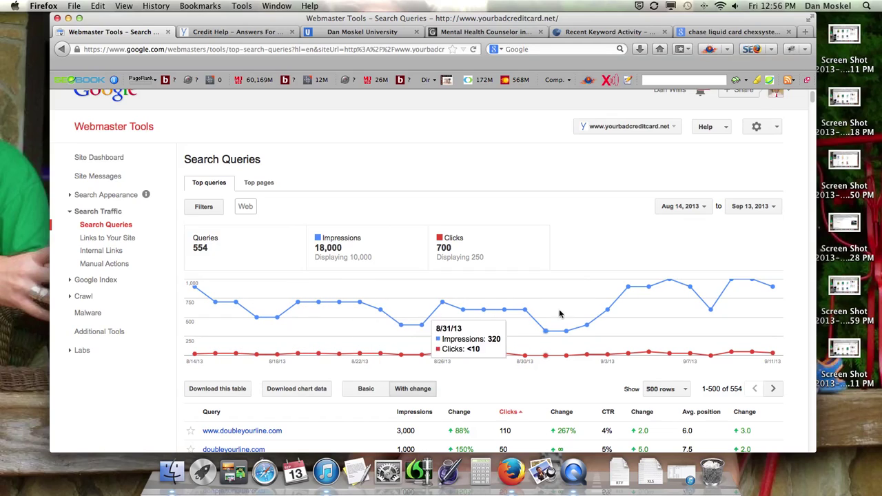
scroll(641, 317, down, 3)
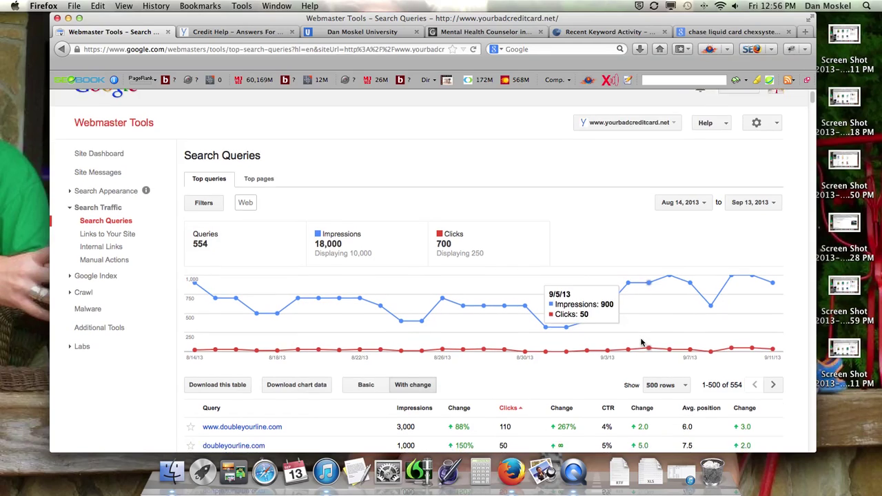
scroll(638, 341, down, 2)
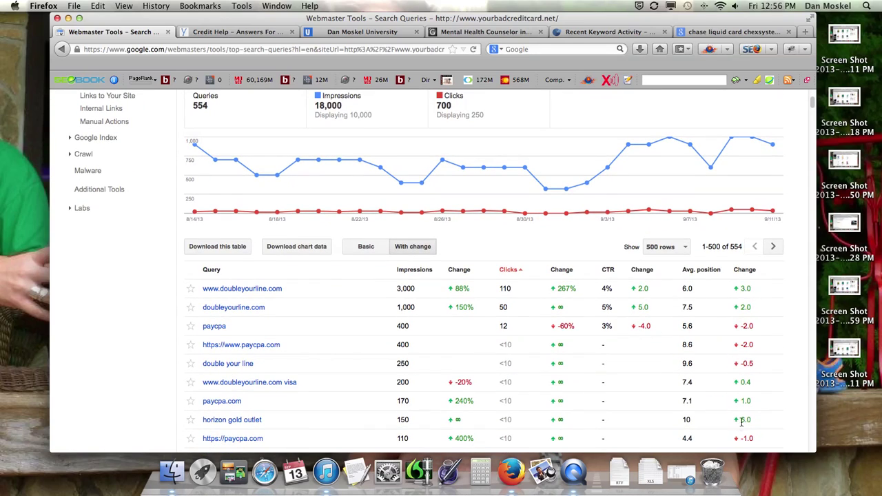
scroll(743, 420, down, 6)
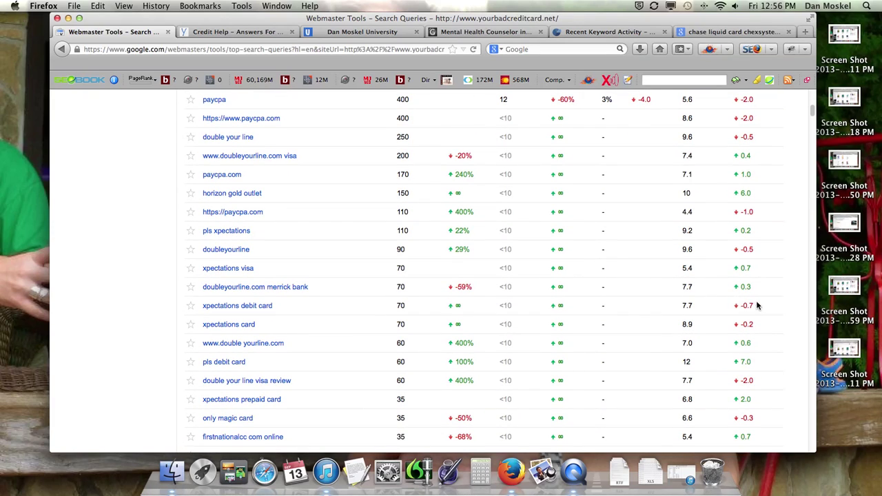
scroll(753, 304, down, 2)
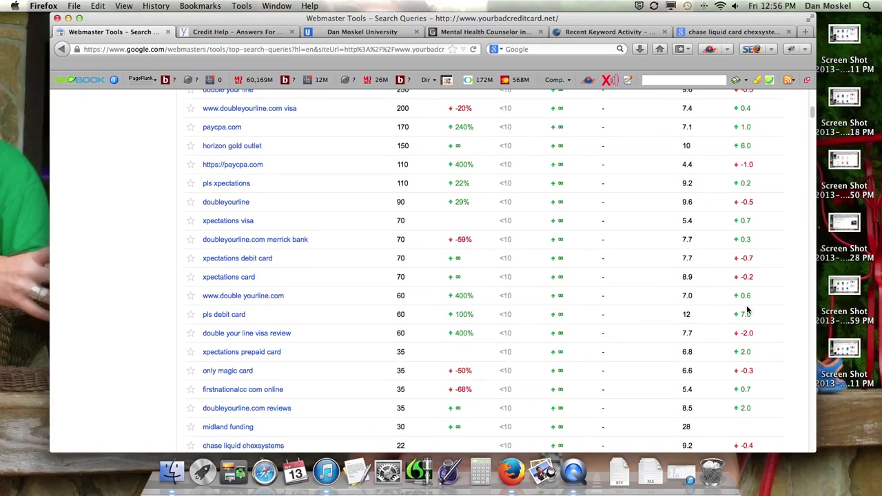
scroll(747, 311, down, 4)
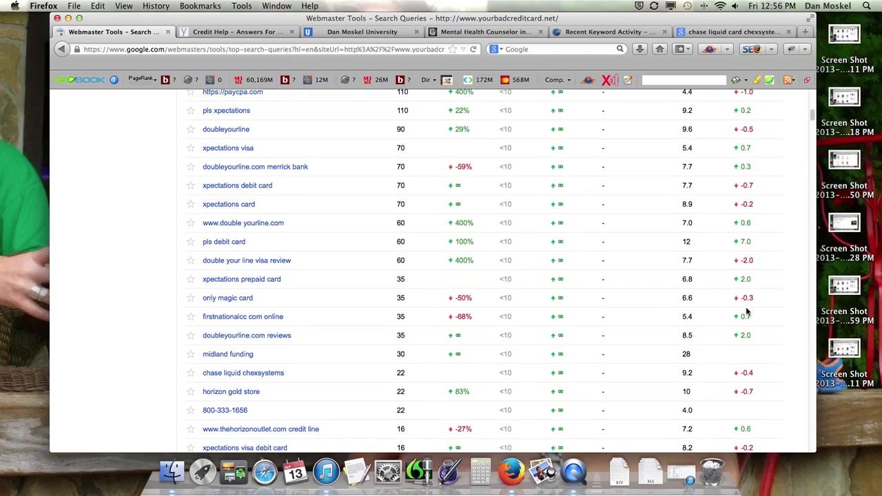
drag(445, 275, 479, 290)
click(460, 289)
scroll(475, 291, down, 8)
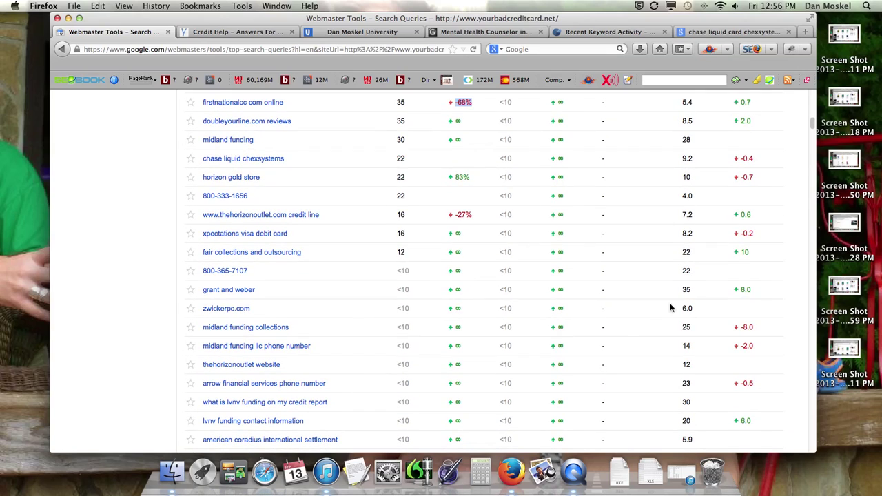
scroll(730, 293, down, 20)
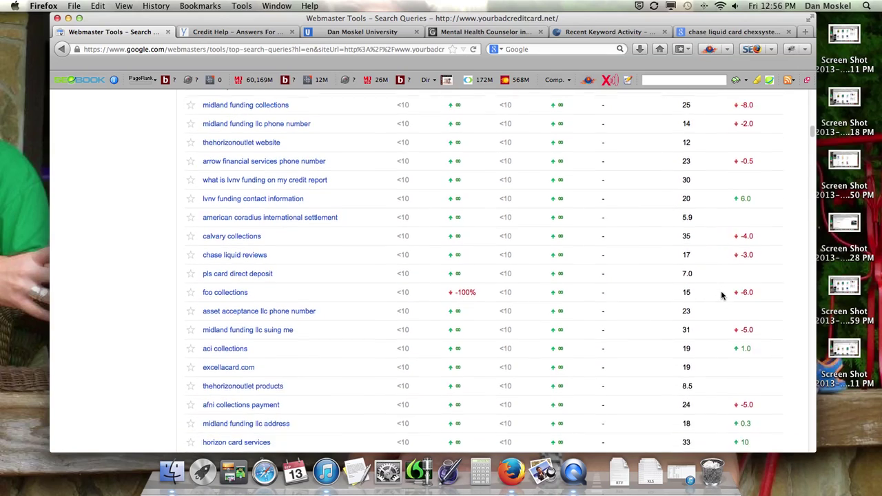
scroll(721, 295, down, 20)
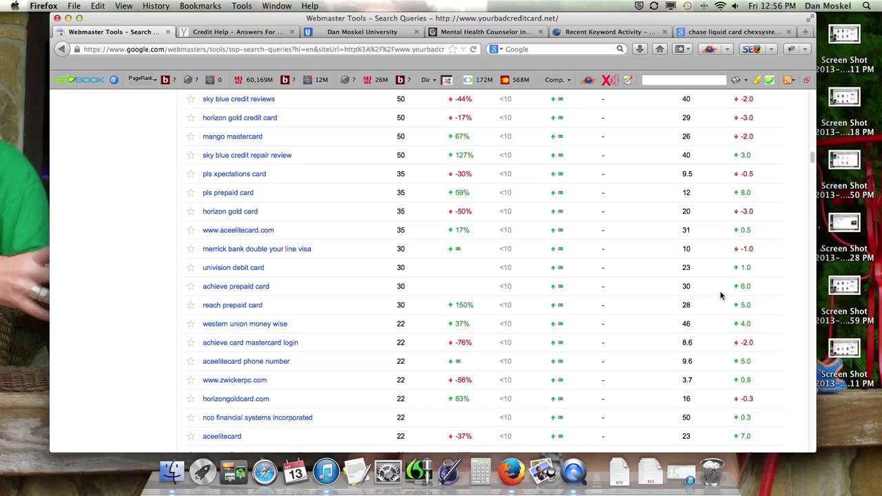
scroll(714, 296, down, 1)
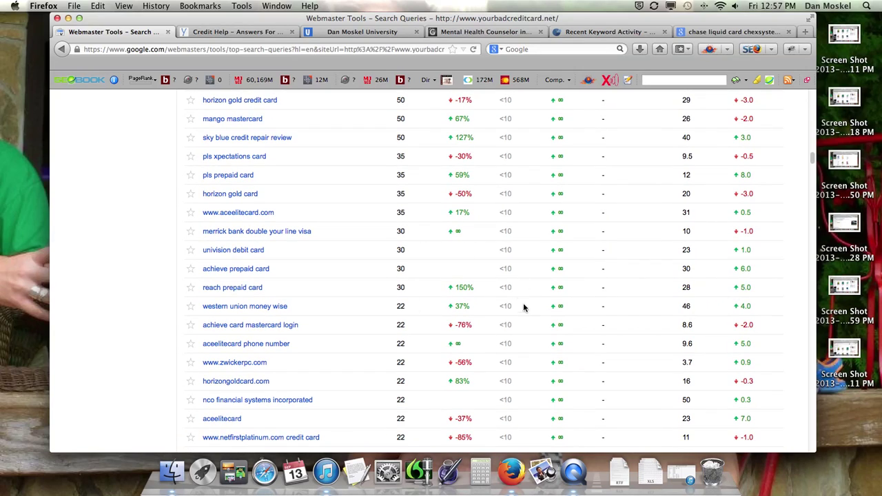
scroll(448, 285, up, 15)
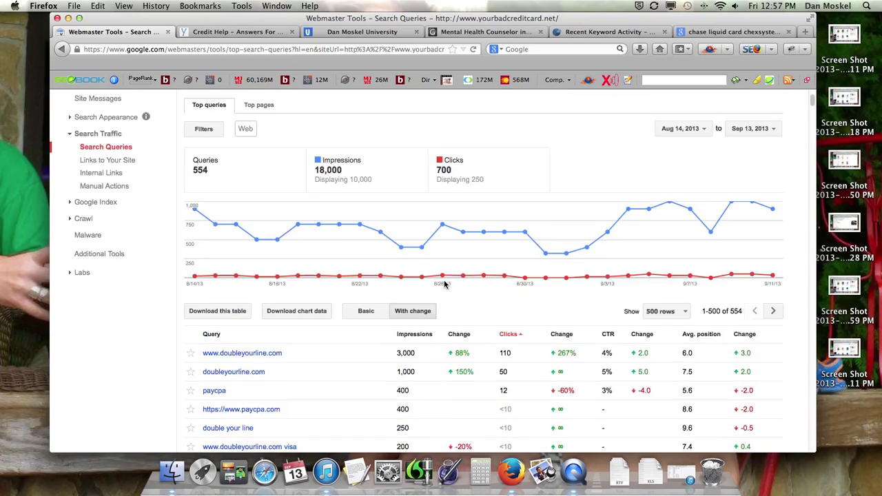
scroll(445, 285, down, 2)
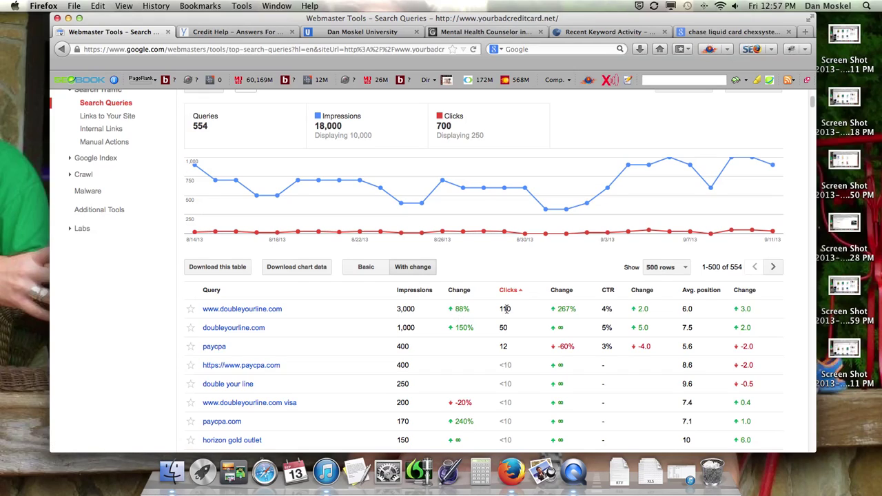
scroll(505, 309, down, 1)
Step: Sort the search queries table by impressions
click(416, 292)
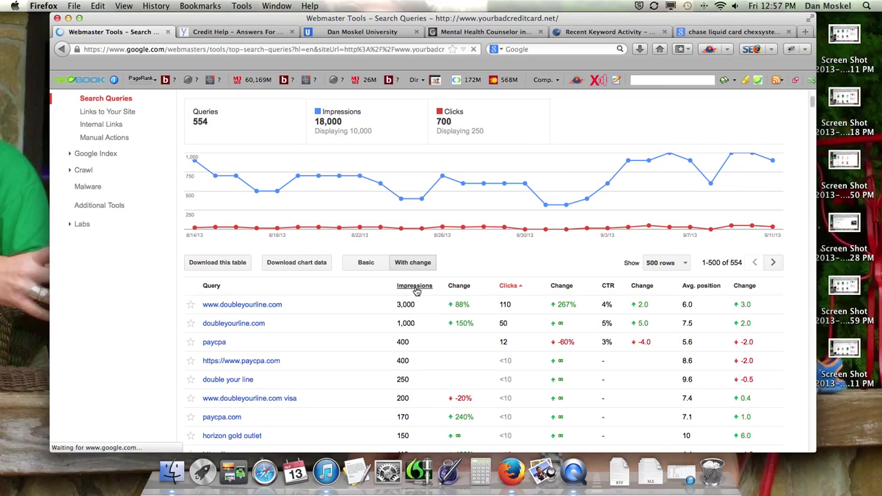
scroll(434, 303, down, 5)
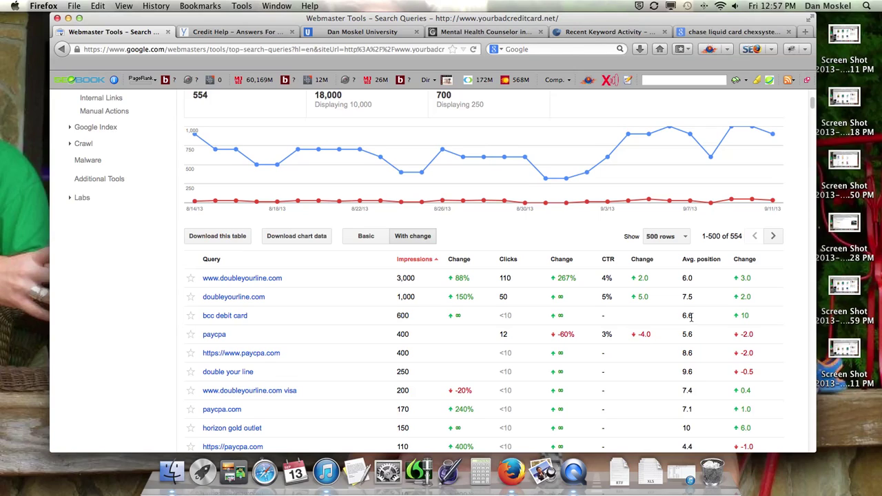
scroll(507, 317, up, 5)
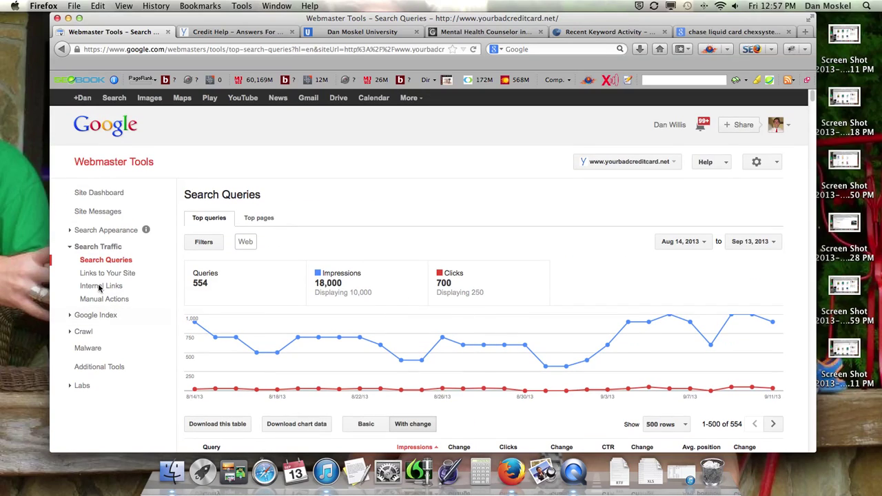
Step: Expand the Google Index and Crawl menus, then switch to StatCounter's Recent Keyword Activity
click(96, 317)
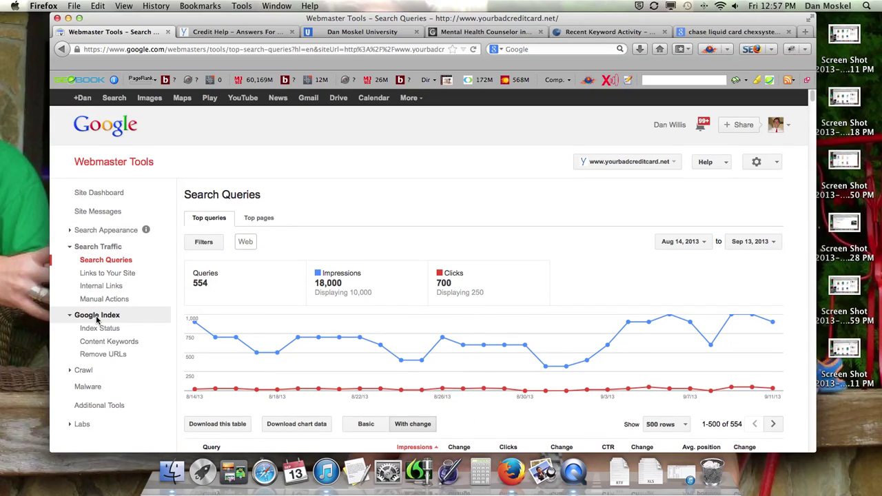
click(83, 372)
scroll(85, 374, down, 5)
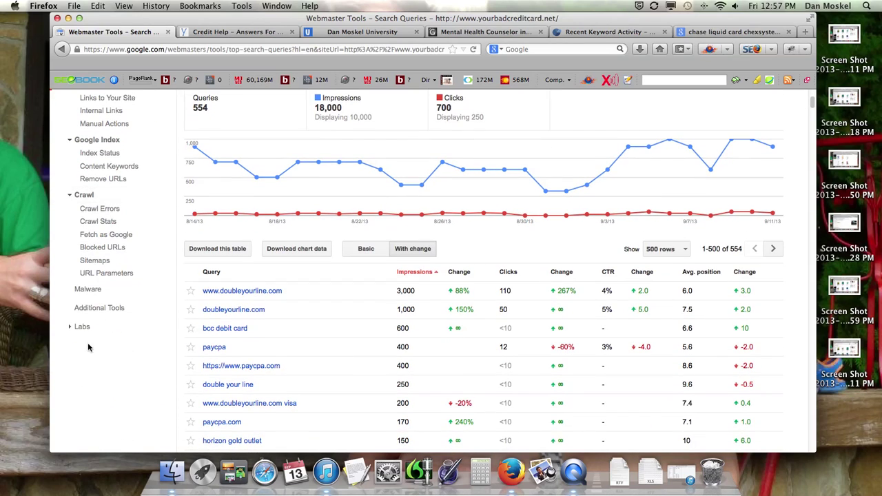
scroll(103, 314, up, 5)
key(super+5)
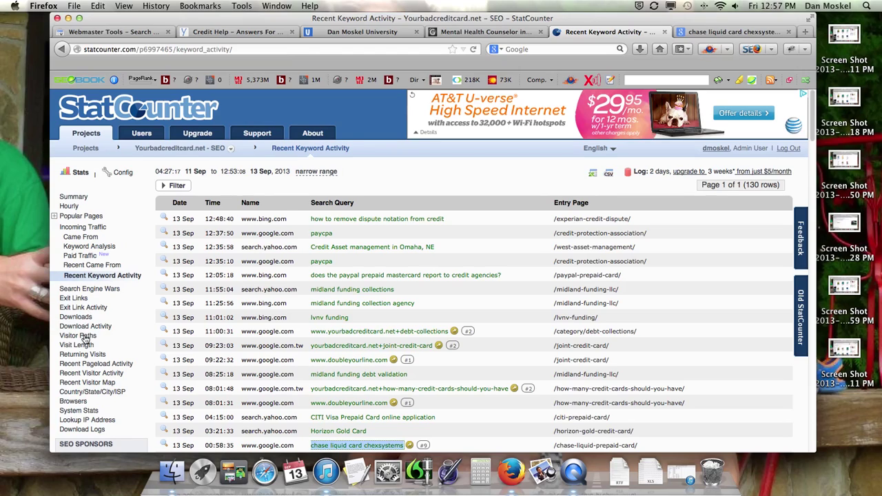
Step: Open the Visitor Paths report and scroll through the full list of paths
click(79, 336)
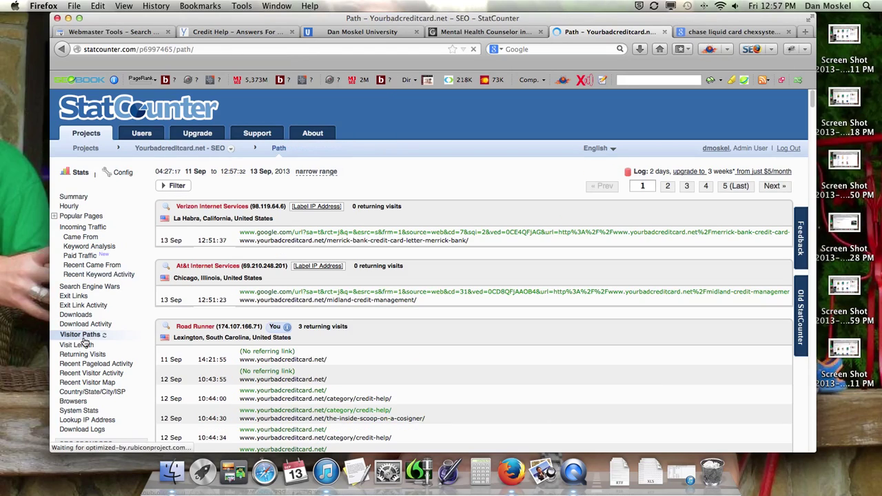
scroll(242, 293, down, 15)
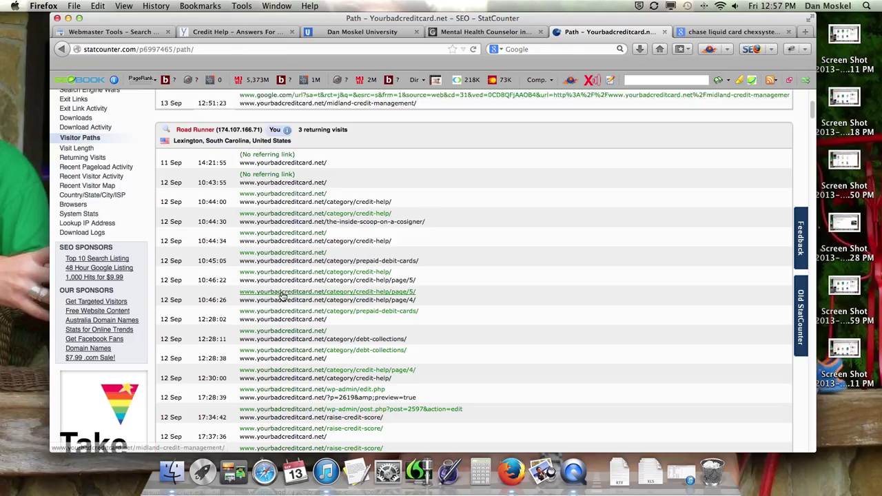
scroll(279, 298, down, 20)
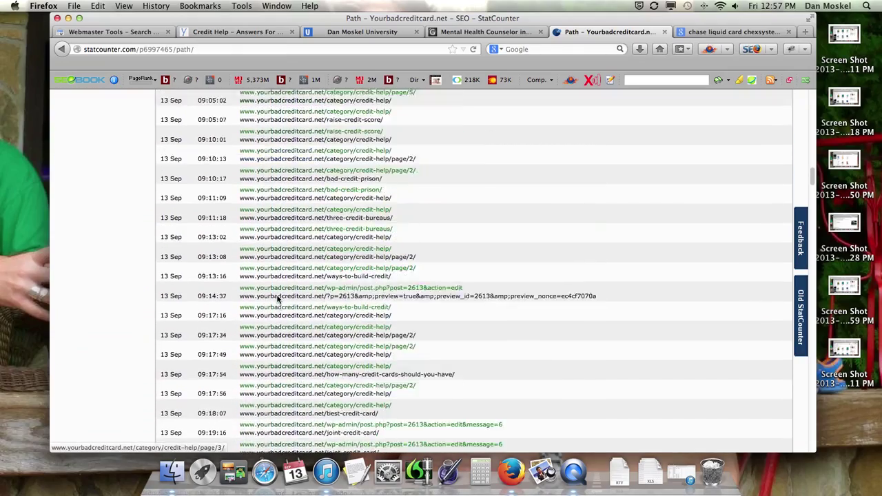
scroll(276, 299, up, 10)
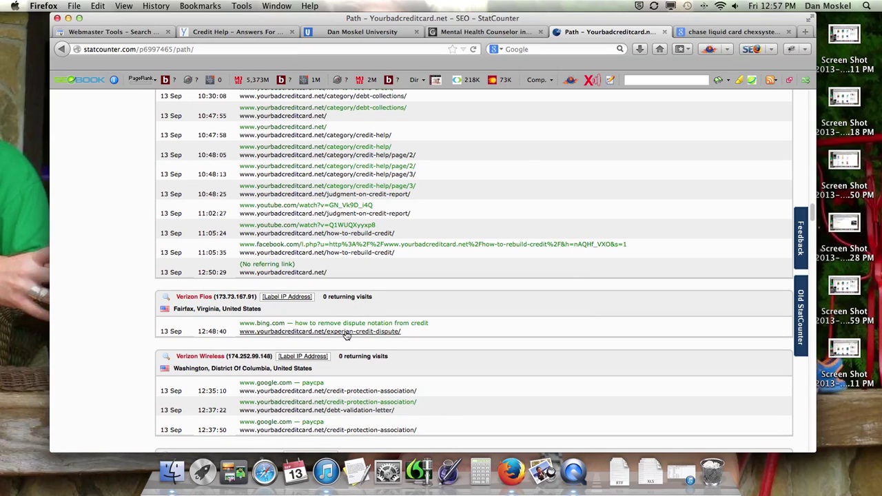
scroll(348, 336, down, 1)
scroll(360, 312, down, 3)
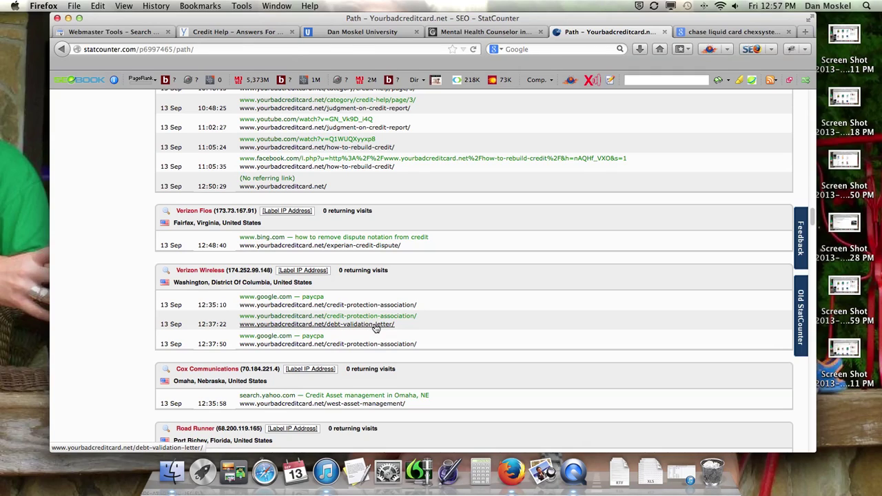
scroll(376, 328, down, 2)
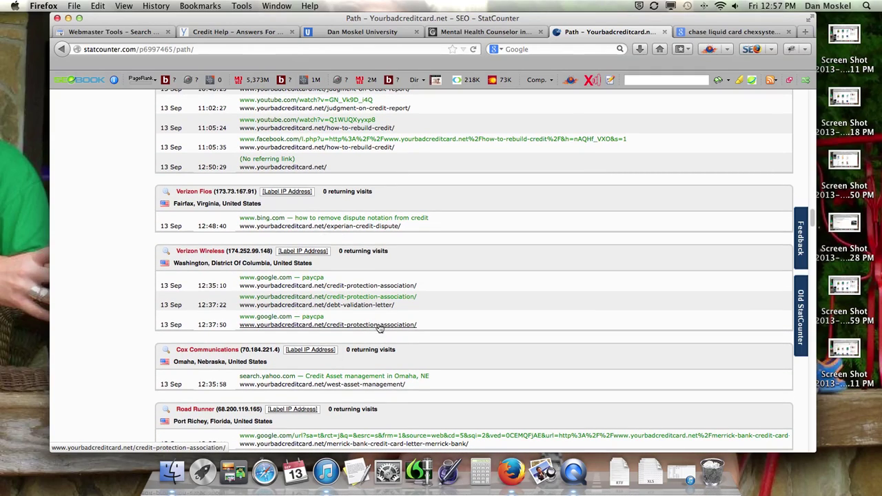
scroll(225, 298, down, 5)
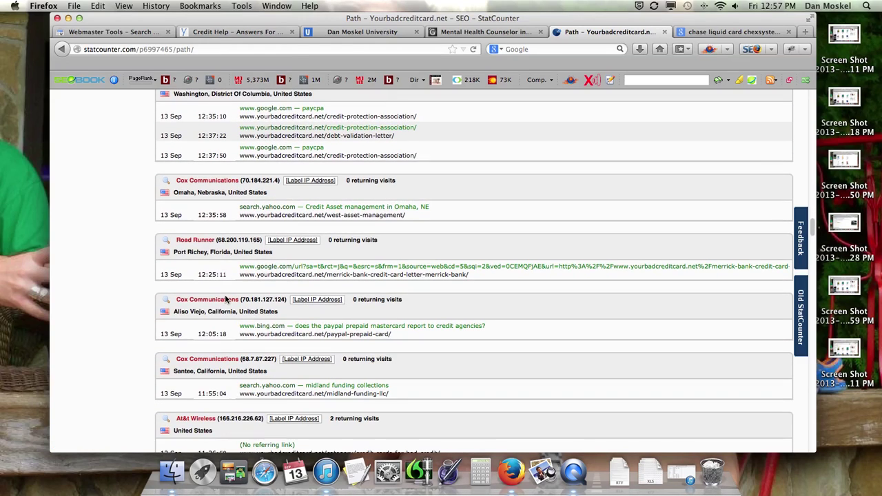
scroll(262, 308, down, 7)
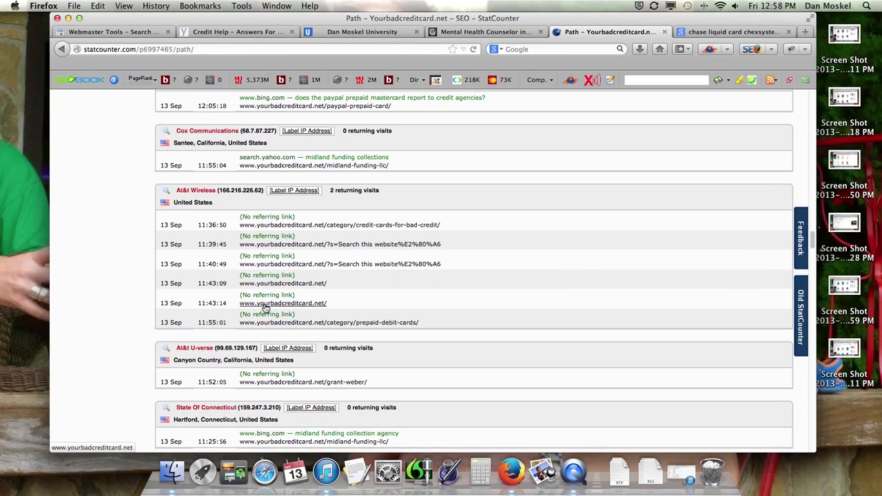
scroll(265, 309, down, 7)
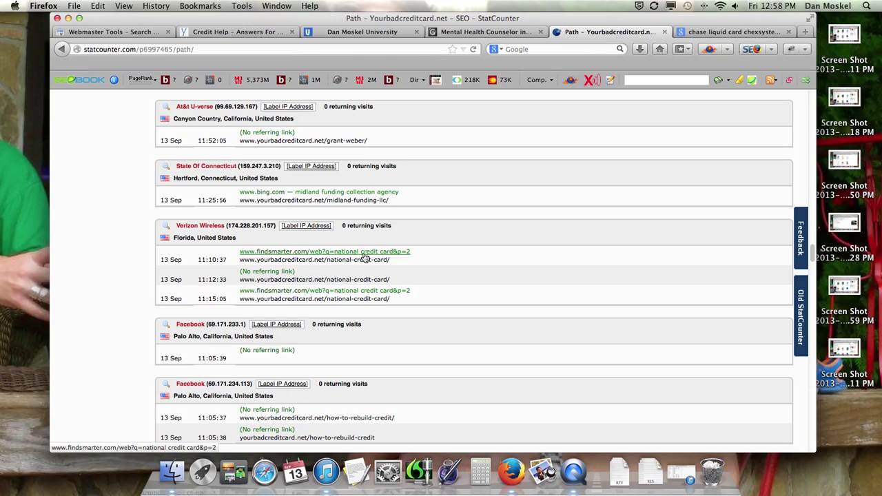
scroll(365, 258, down, 10)
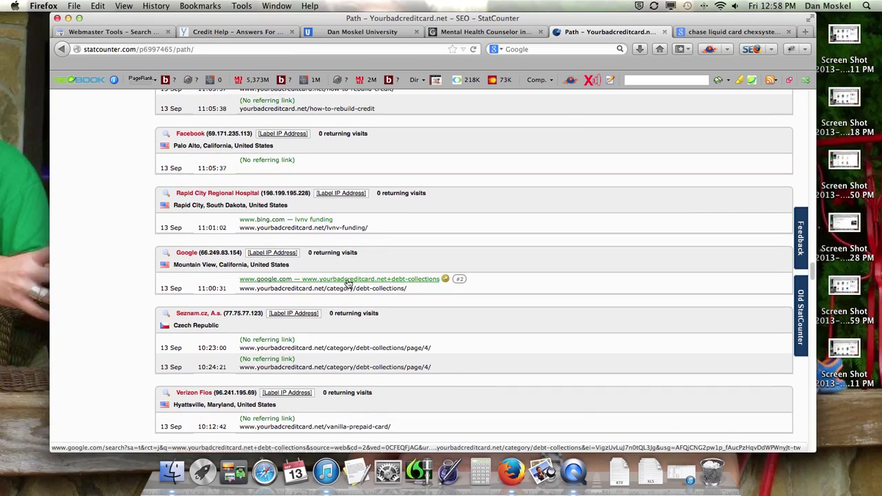
scroll(348, 282, down, 6)
scroll(348, 281, down, 4)
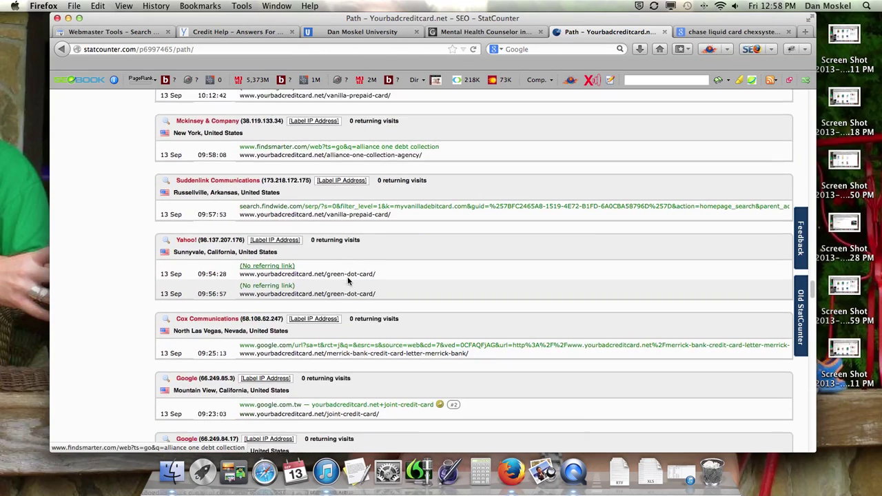
scroll(347, 278, down, 8)
scroll(346, 282, up, 8)
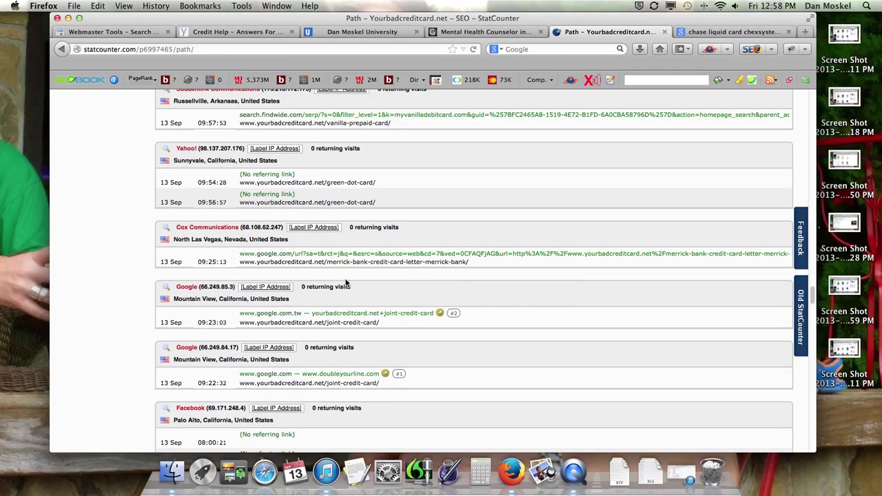
scroll(346, 283, down, 18)
scroll(346, 283, down, 17)
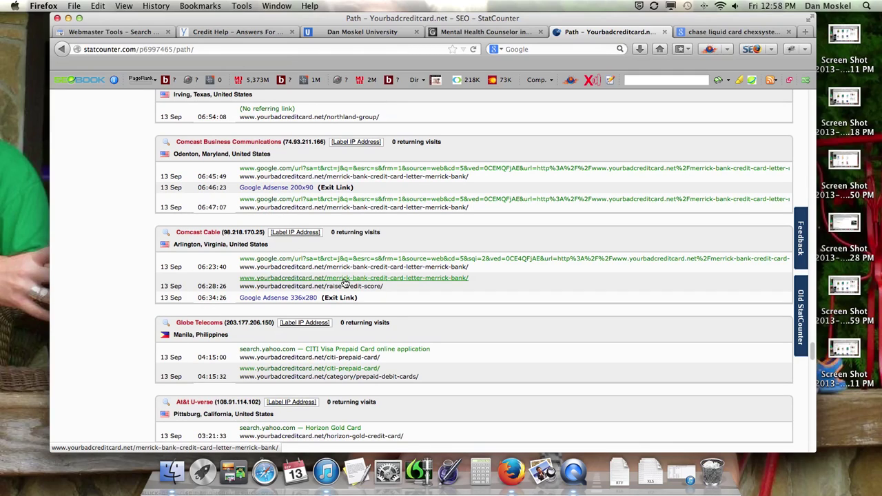
scroll(345, 282, down, 15)
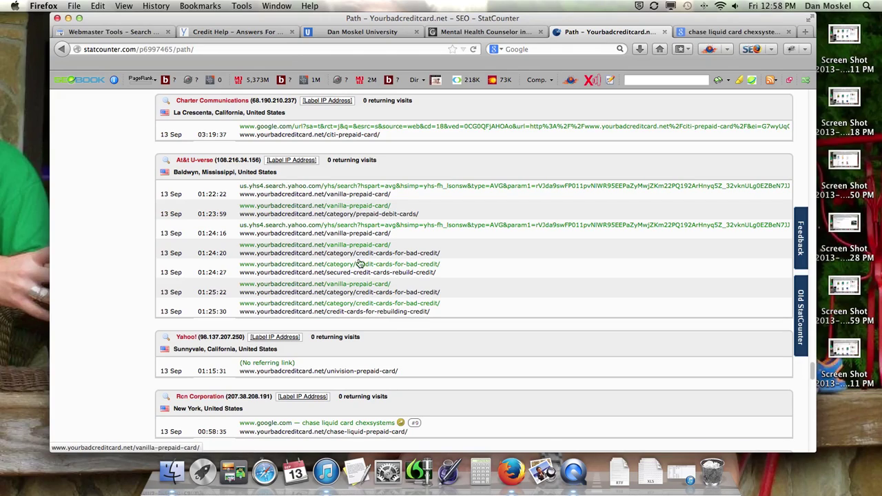
scroll(354, 267, down, 20)
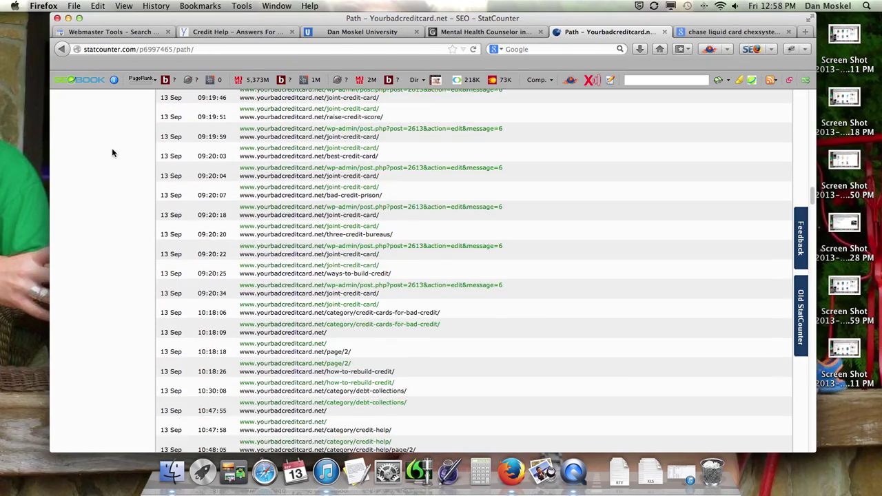
Step: Return to the top of the list and open the Visit Length breakdown for 11–13 Sep
key(Home)
scroll(80, 220, down, 3)
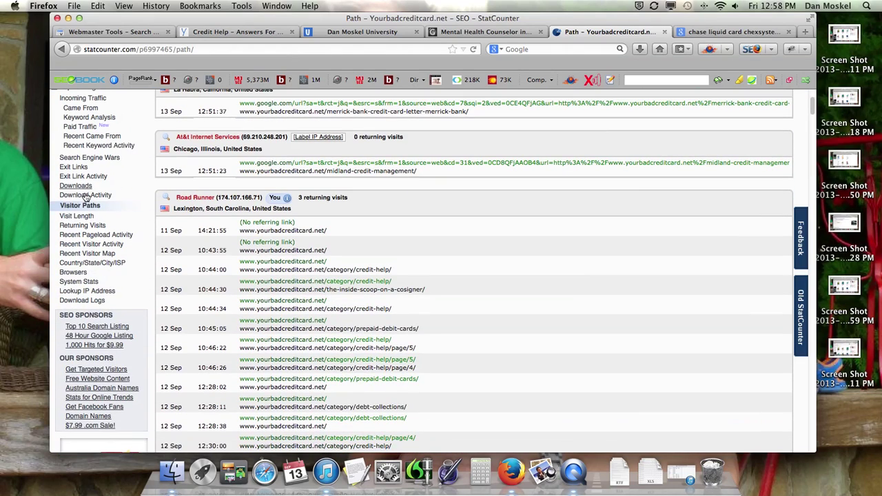
click(77, 216)
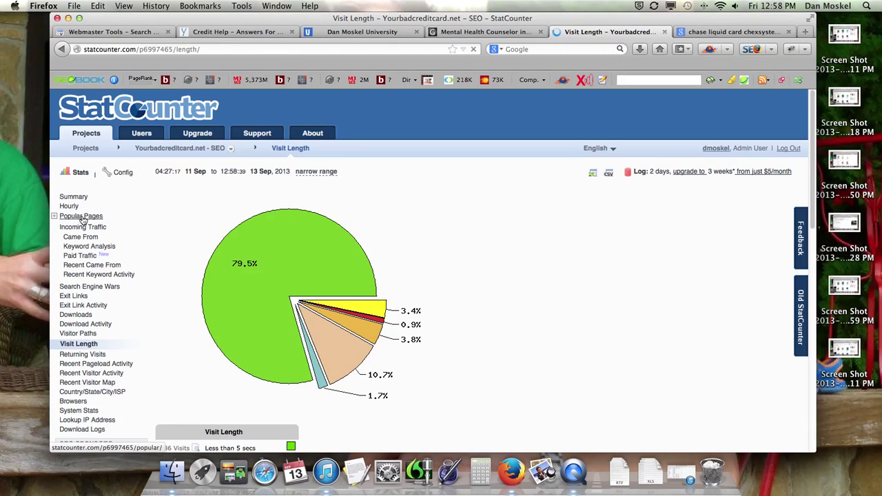
scroll(286, 264, down, 3)
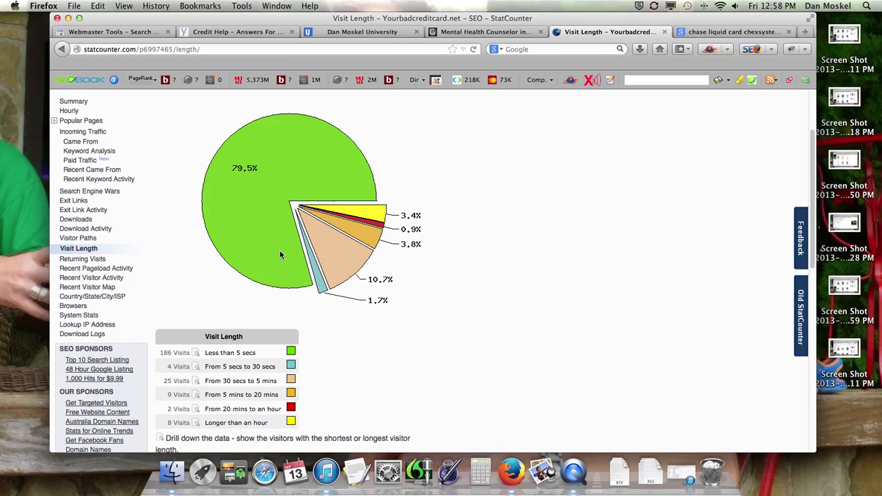
click(265, 32)
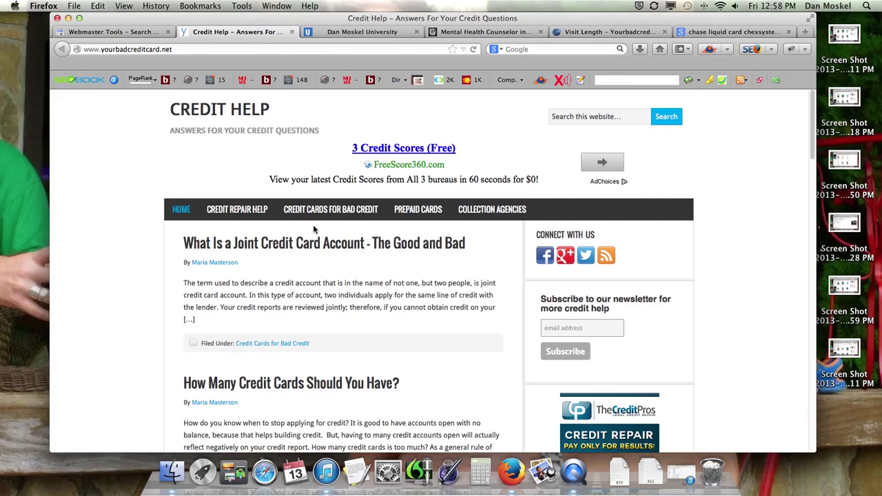
scroll(326, 233, down, 5)
scroll(328, 231, down, 3)
scroll(330, 231, up, 10)
click(610, 32)
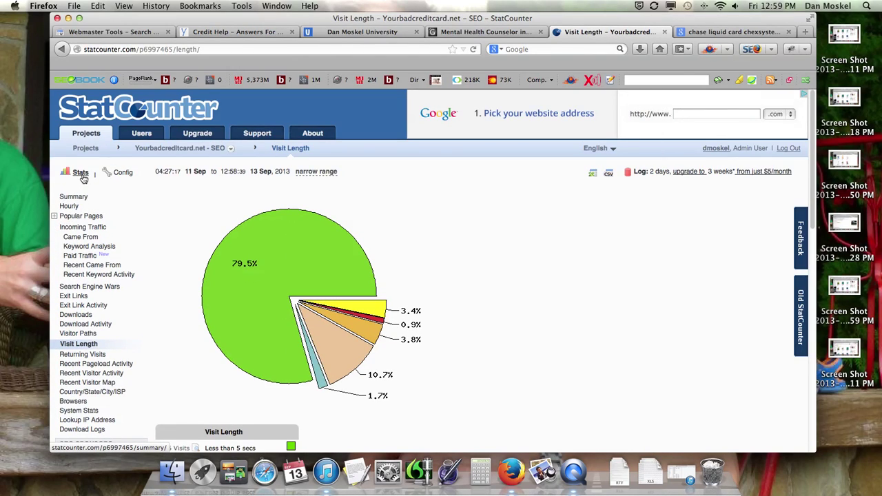
Step: Go to StatCounter's Projects list, then close the StatCounter and Google search tabs
click(80, 173)
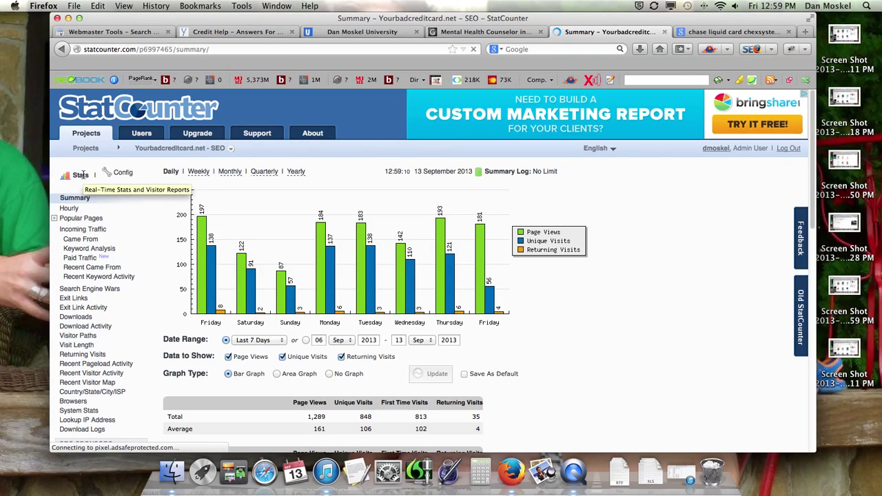
click(94, 150)
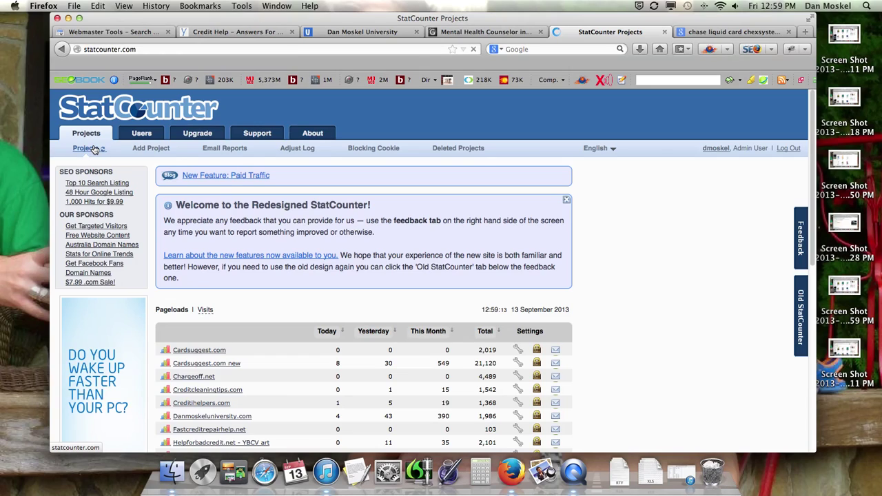
key(super+w)
click(664, 32)
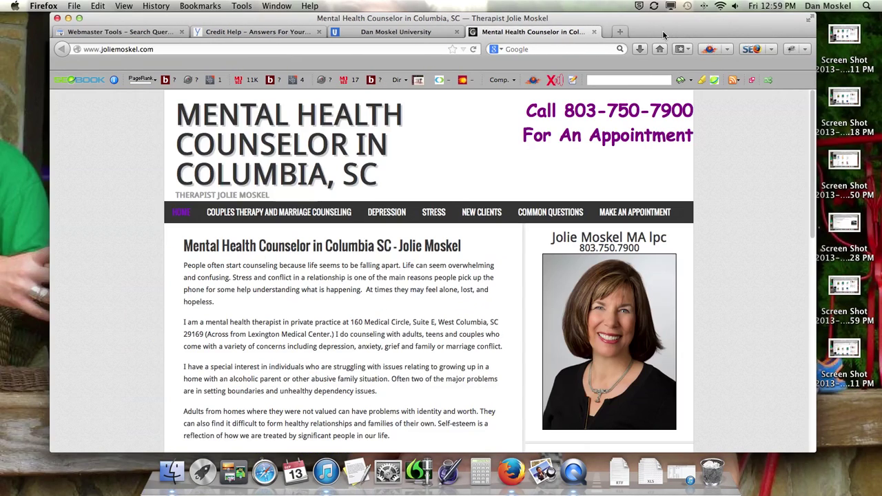
Step: Switch to the University blog tab with the 'Information Marketing – How To Start Your Own Business' post
click(422, 32)
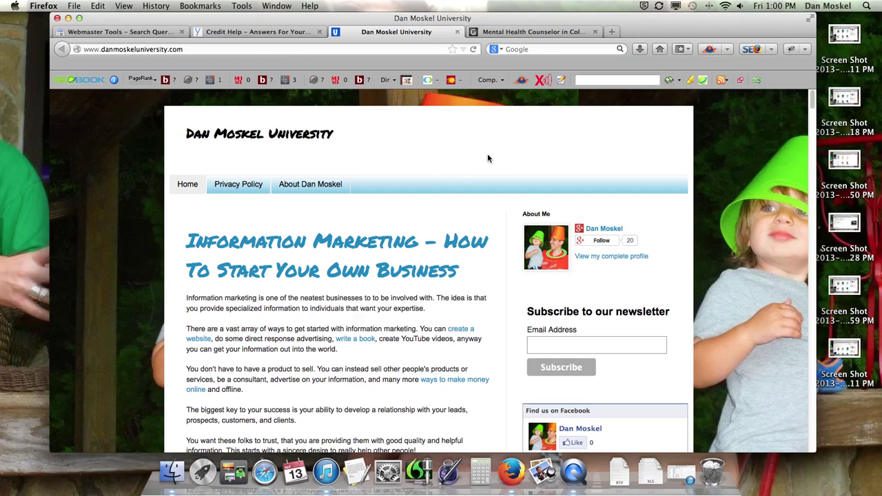
scroll(503, 228, down, 1)
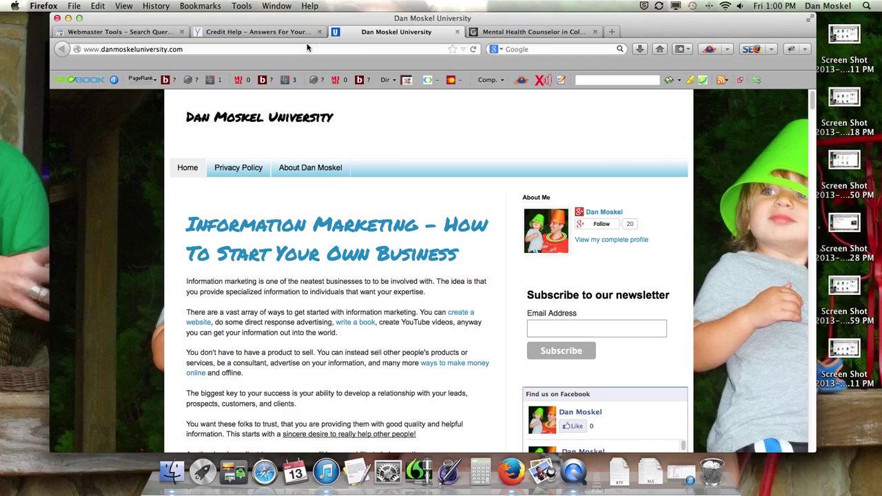
click(255, 32)
click(527, 32)
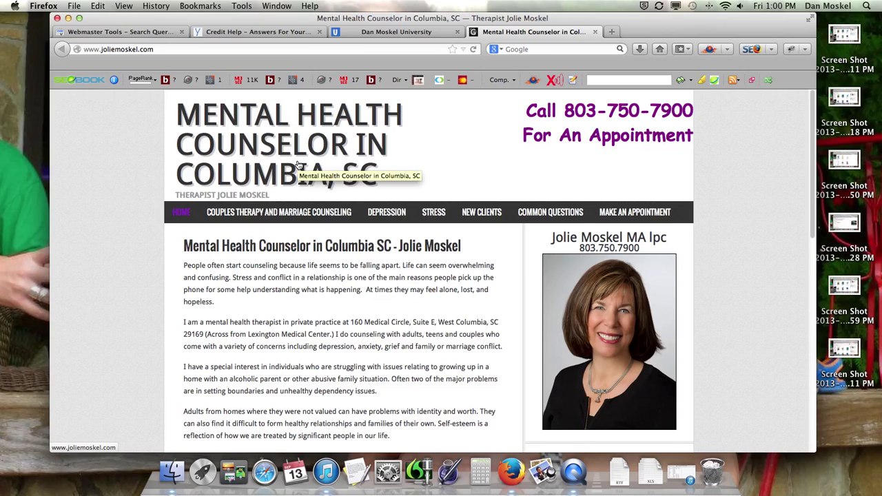
click(425, 33)
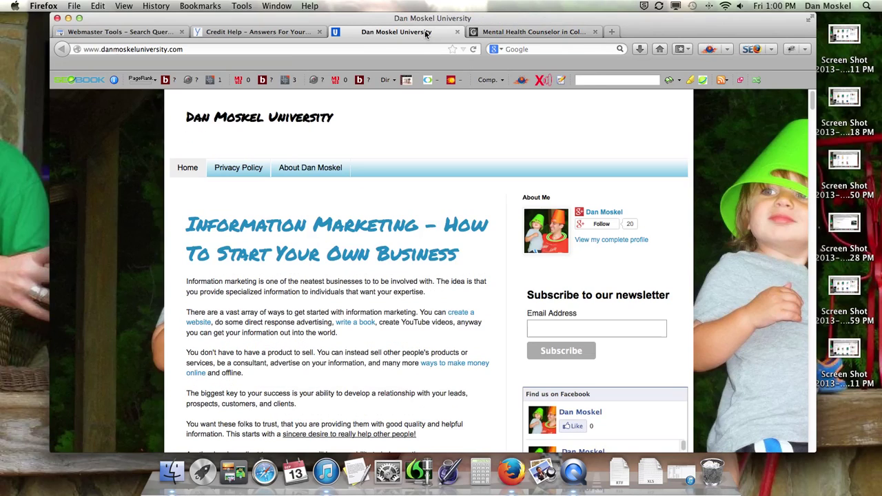